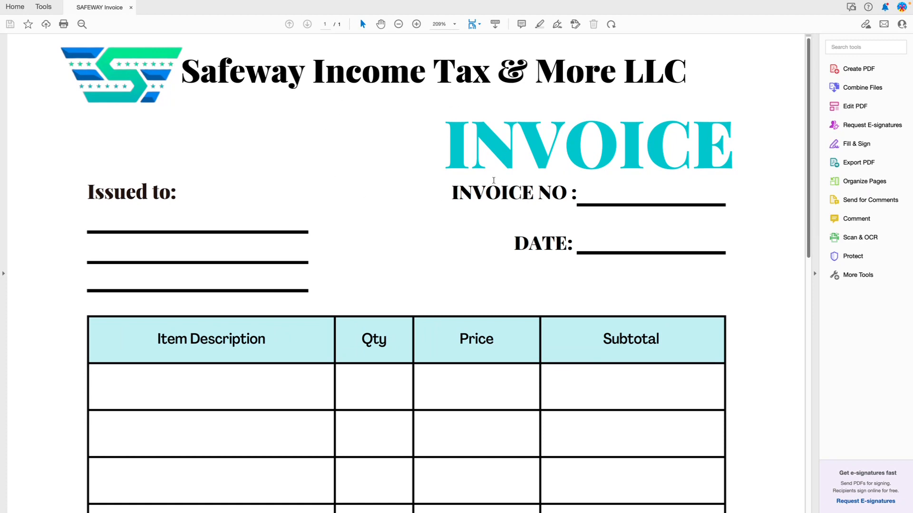
Start preparing a fillable form from the SAFEWAY Invoice file with automatic form field detection
scroll(546, 183, "down", 1)
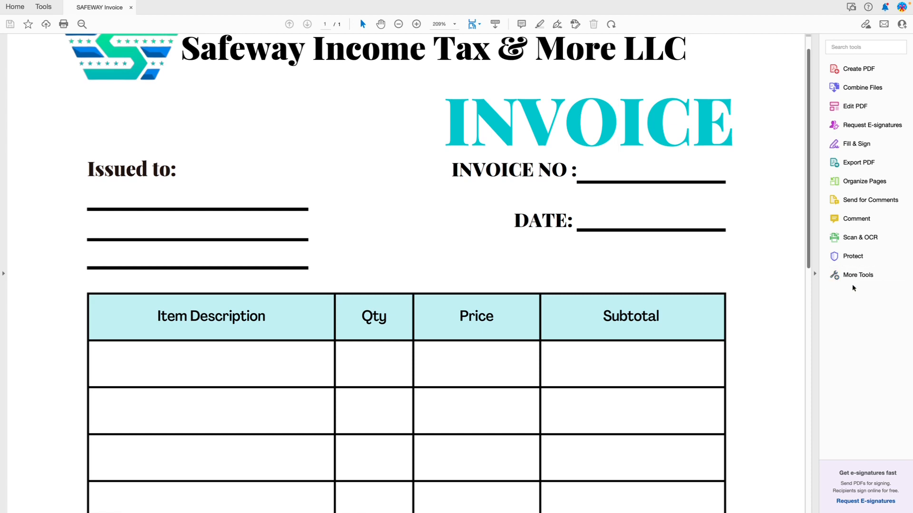
left_click(867, 278)
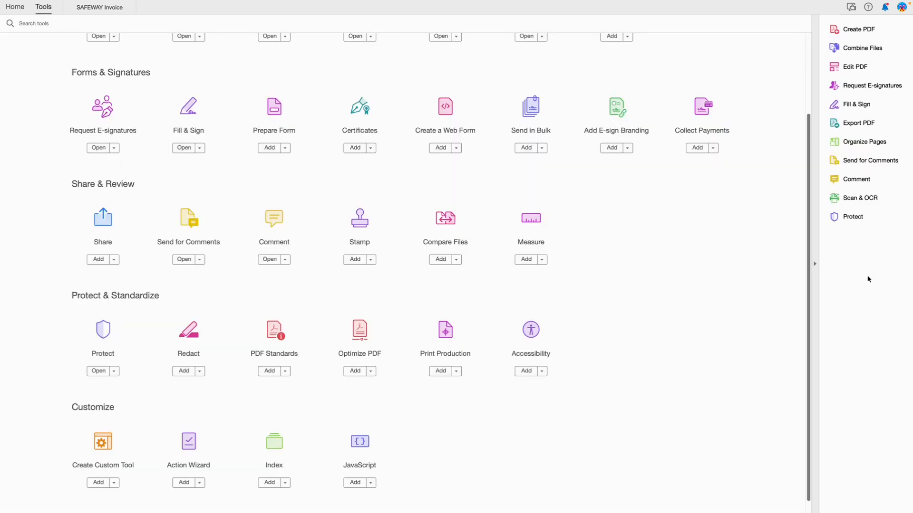
scroll(271, 167, "up", 3)
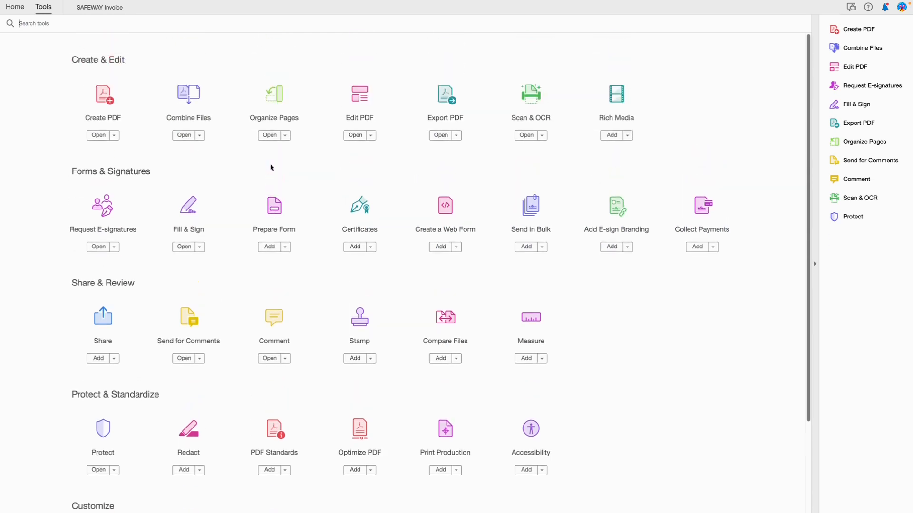
left_click(273, 207)
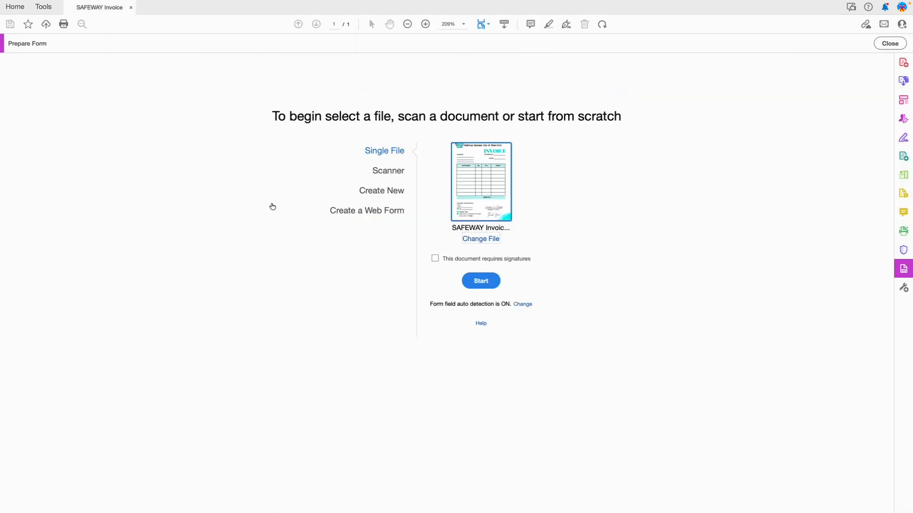
left_click(481, 287)
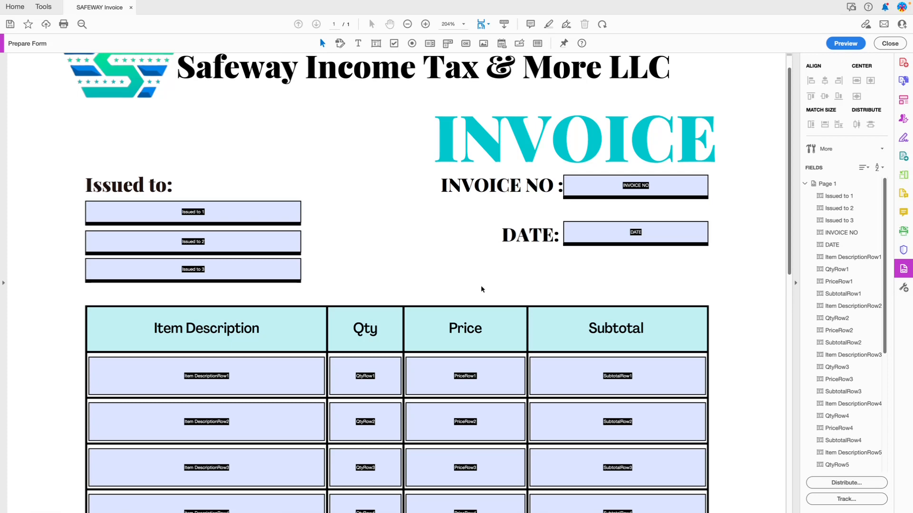
Add a text field beside the GRAND TOTAL label and narrow it to fit the Subtotal column's width
scroll(480, 288, "down", 5)
scroll(481, 288, "down", 3)
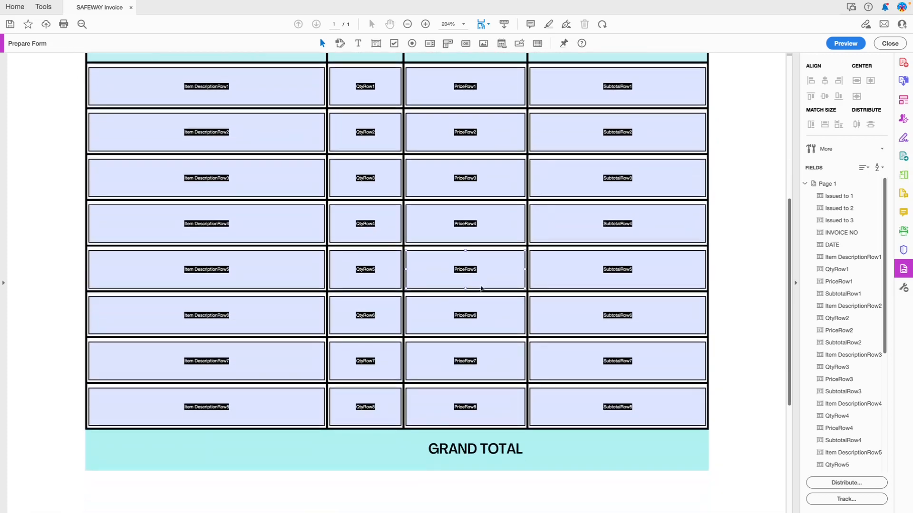
scroll(481, 288, "down", 6)
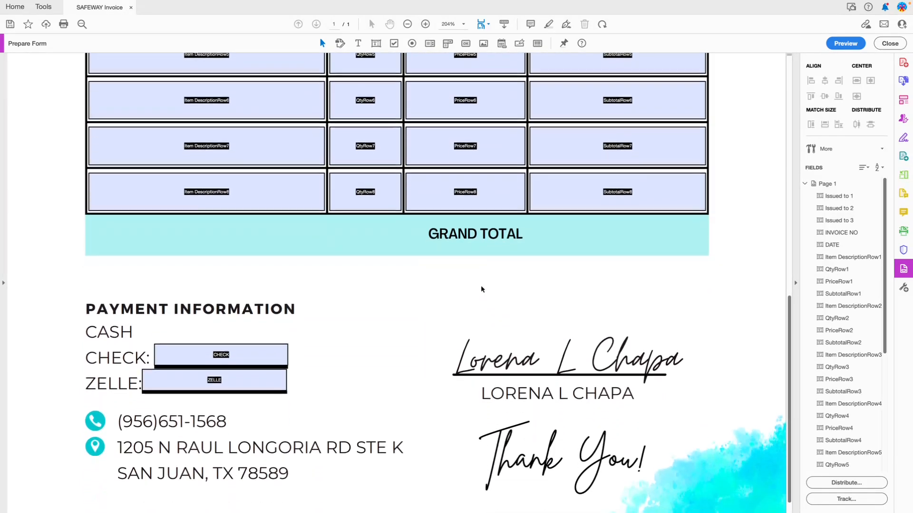
scroll(481, 289, "up", 1)
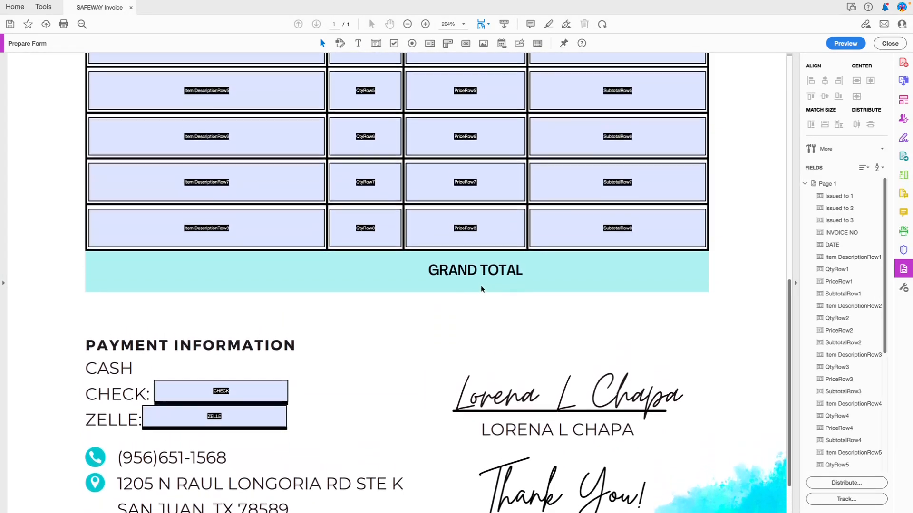
scroll(480, 288, "up", 2)
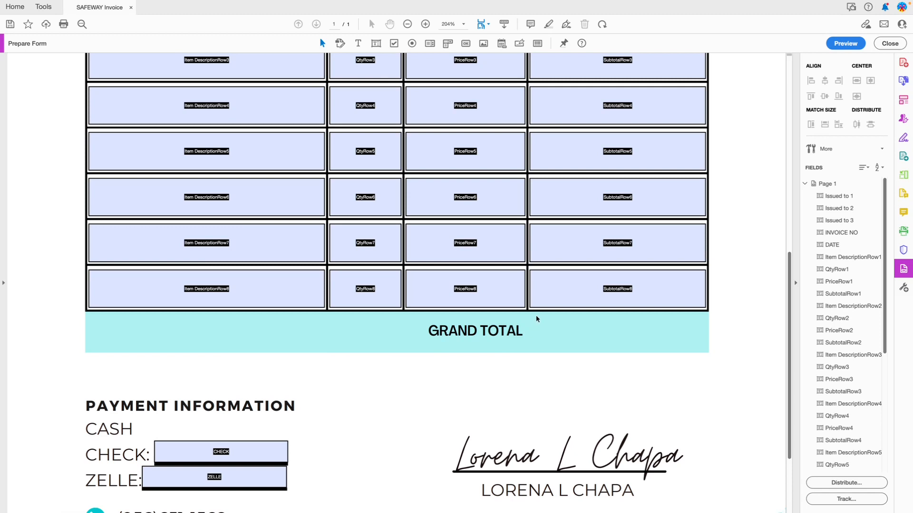
scroll(551, 323, "up", 1)
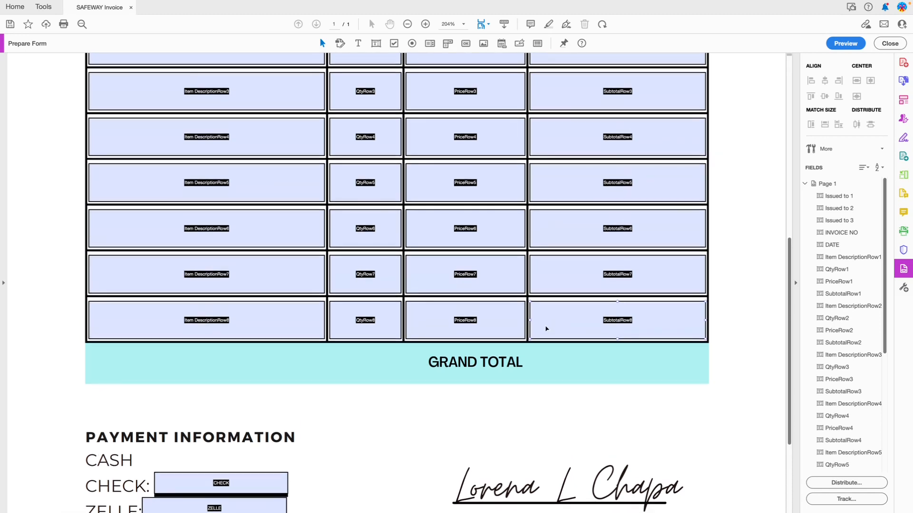
scroll(549, 328, "up", 1)
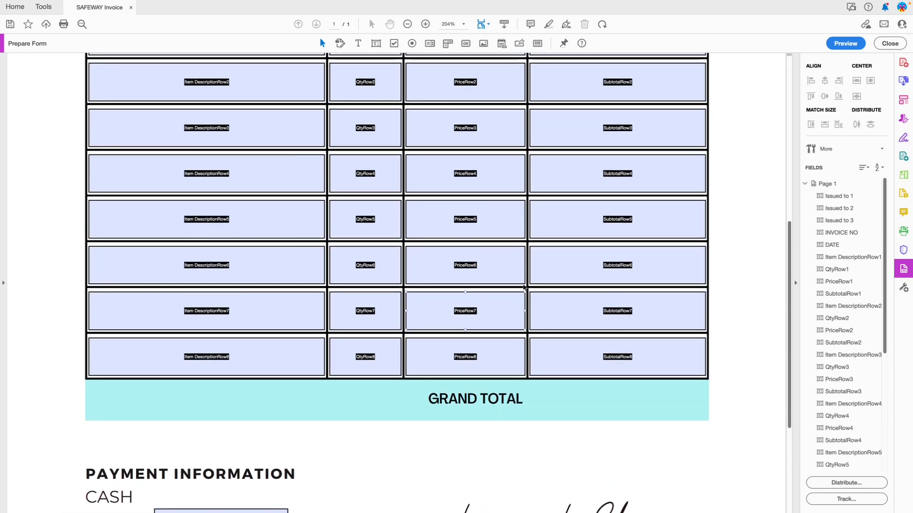
left_click(377, 44)
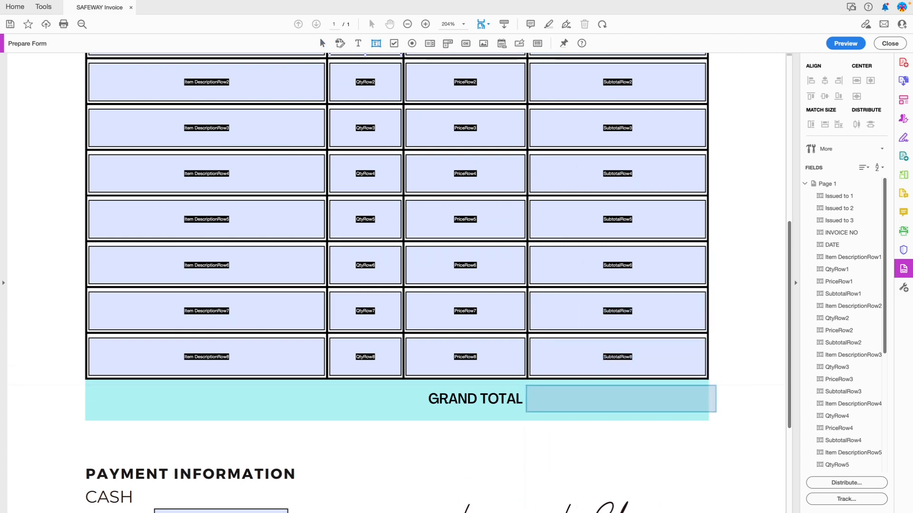
left_click(623, 398)
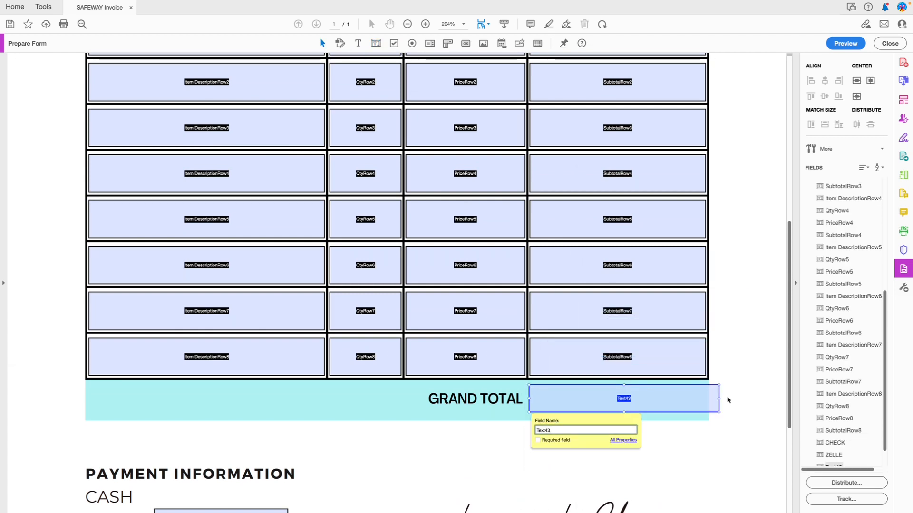
left_click(705, 398)
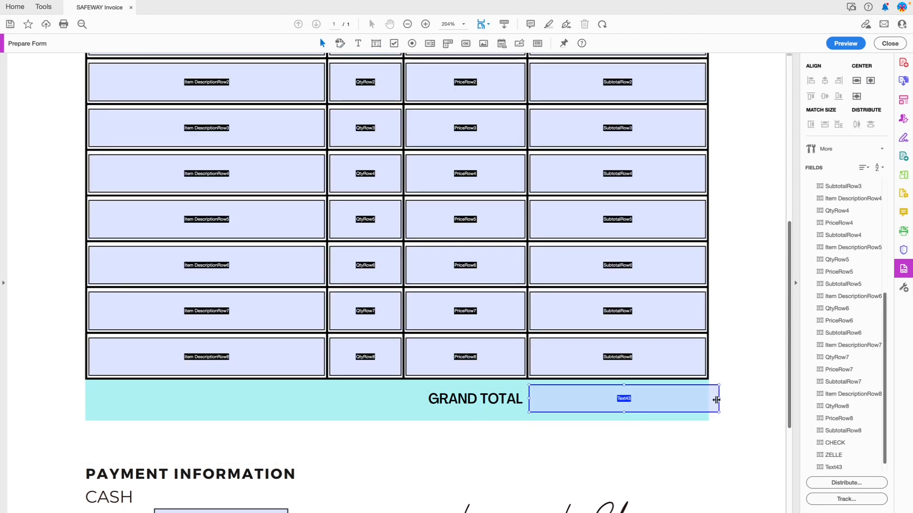
left_click_drag(716, 398, 706, 399)
Rename the new text field beside the GRAND TOTAL label as GRAND TOTAL
double_click(617, 402)
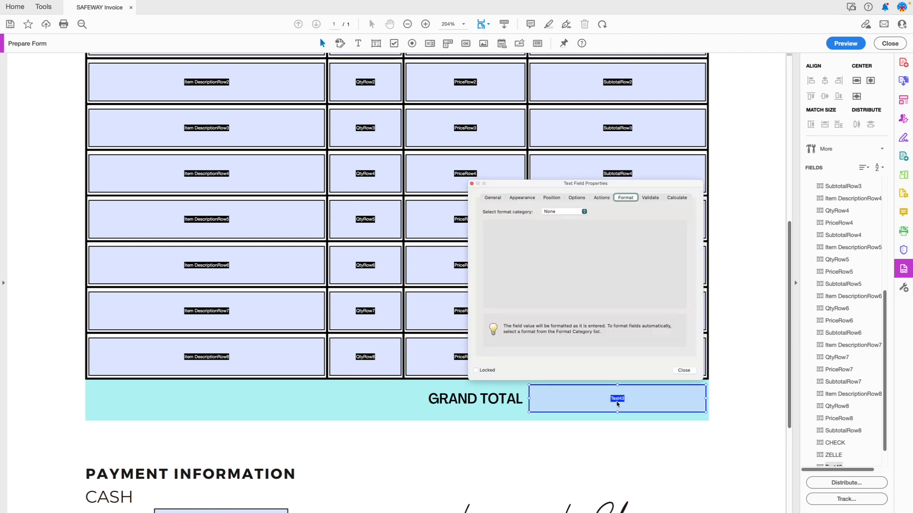
left_click(492, 198)
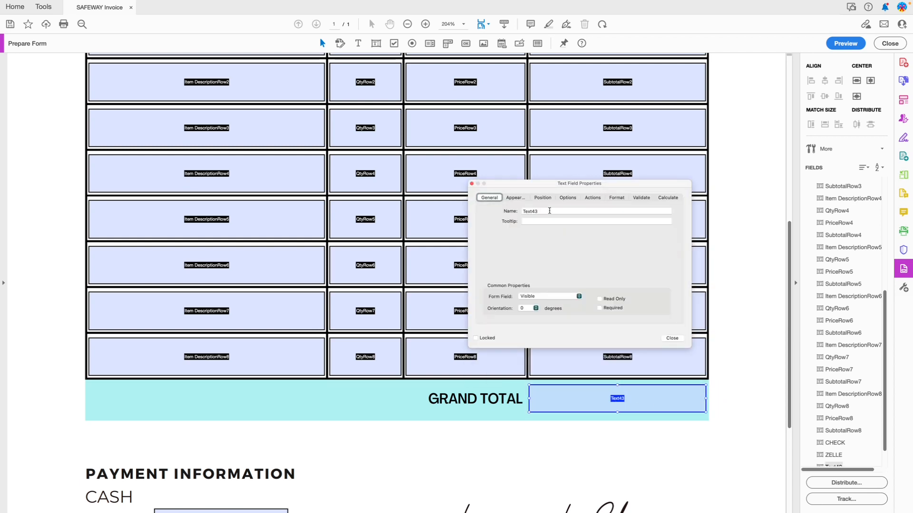
type("GRAN")
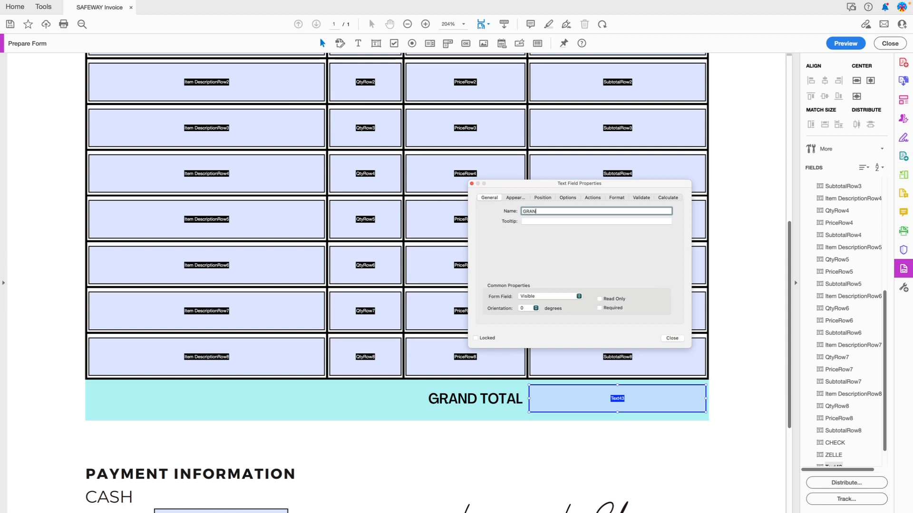
type("D TOTAL")
left_click(746, 247)
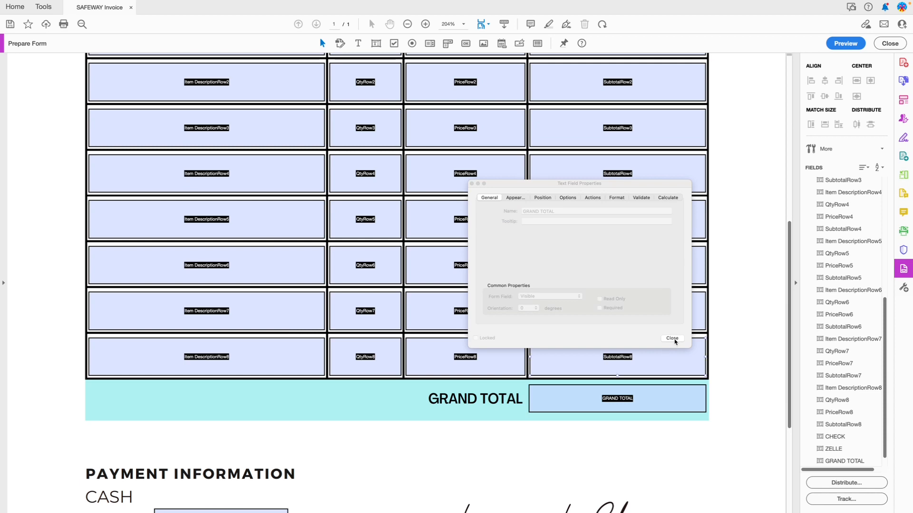
left_click(563, 200)
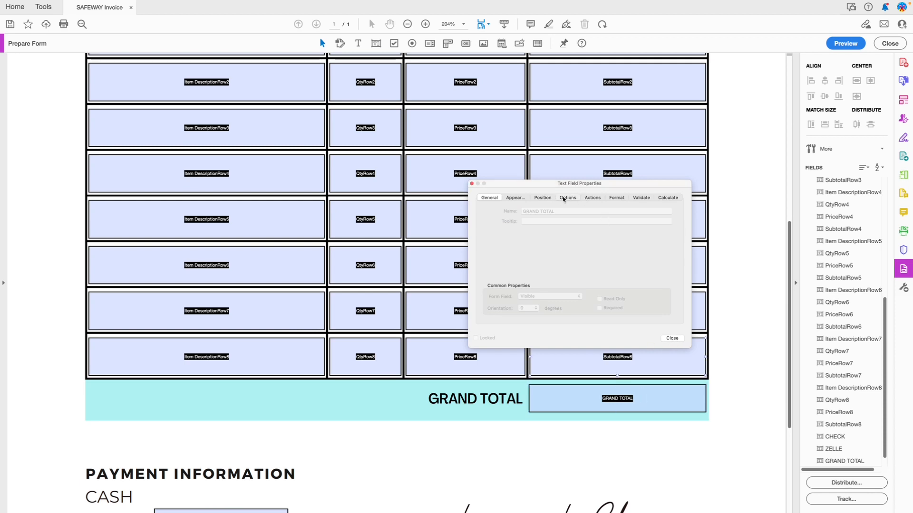
left_click(672, 339)
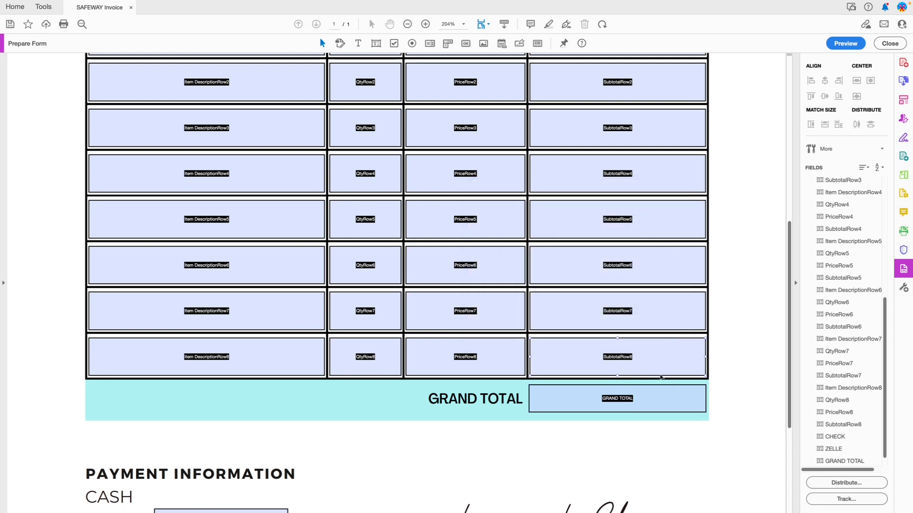
Set the GRAND TOTAL field's text alignment to Center in its properties
double_click(655, 405)
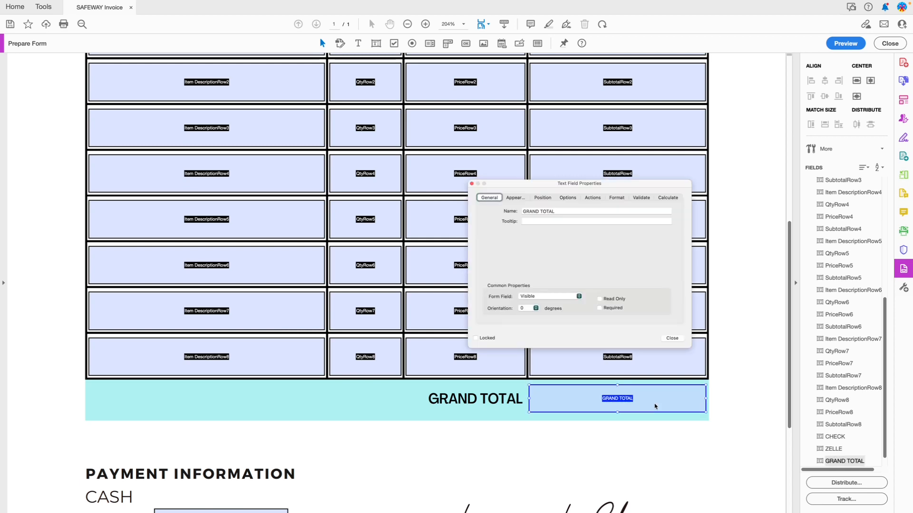
left_click(567, 199)
left_click(542, 211)
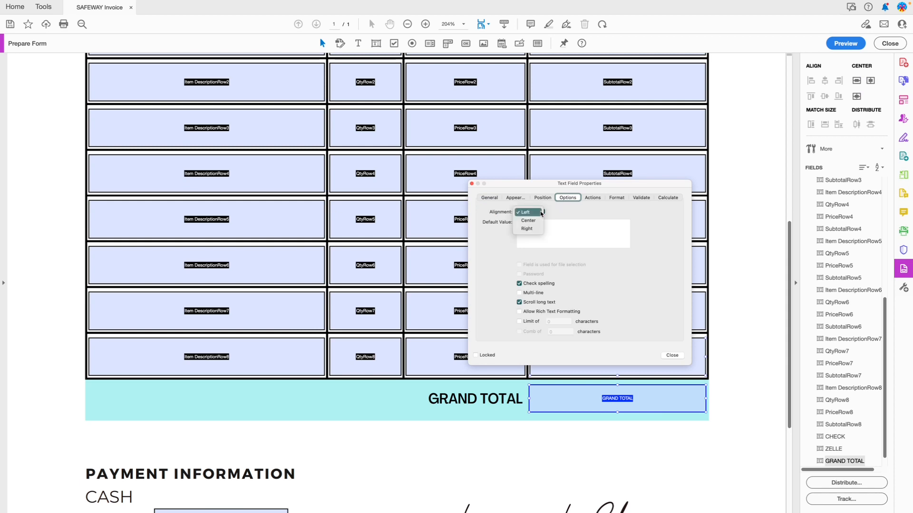
left_click(539, 221)
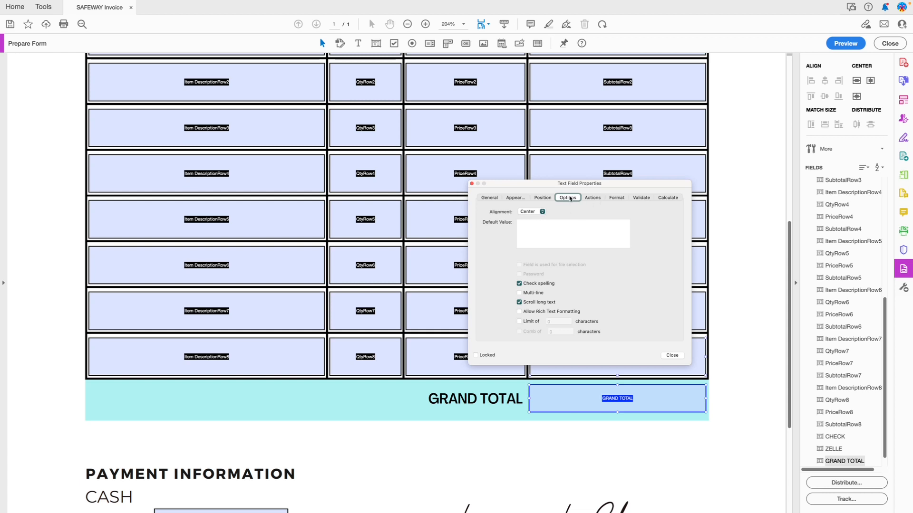
Format the GRAND TOTAL field as a Number with the $ currency symbol
left_click(594, 199)
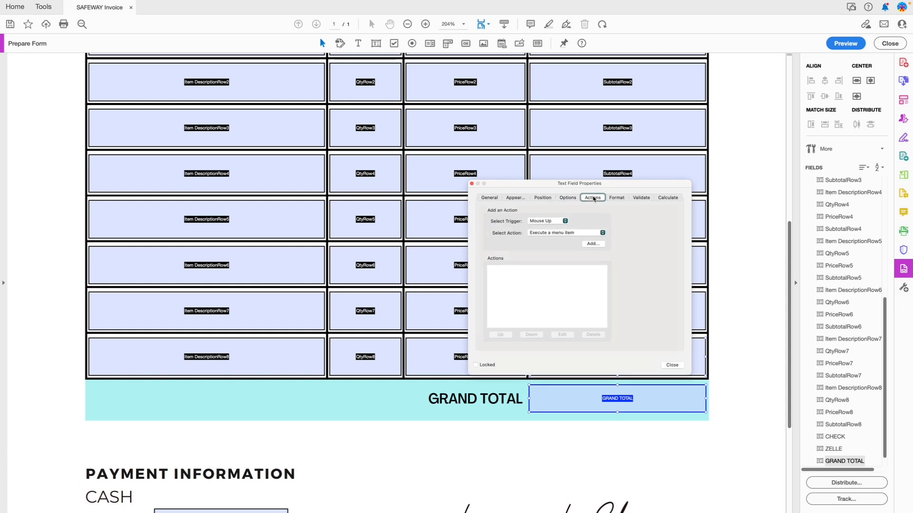
left_click(619, 199)
left_click(584, 212)
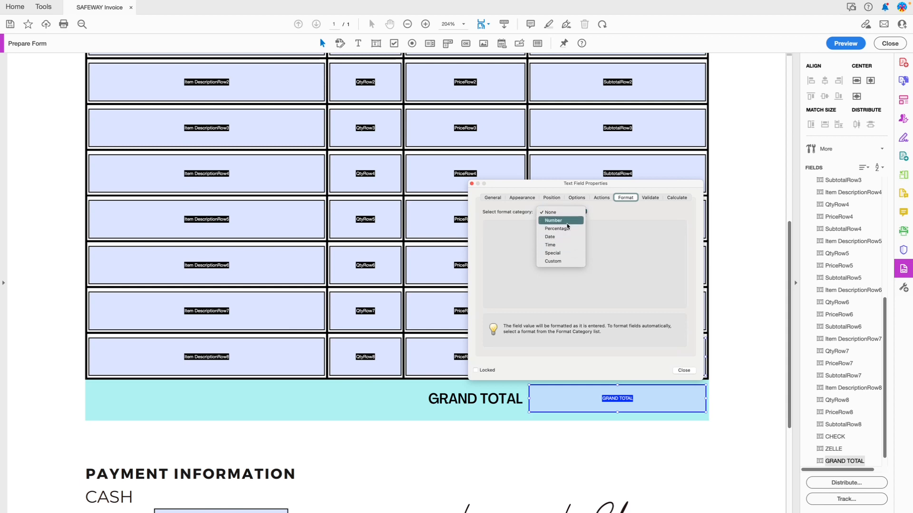
left_click(566, 221)
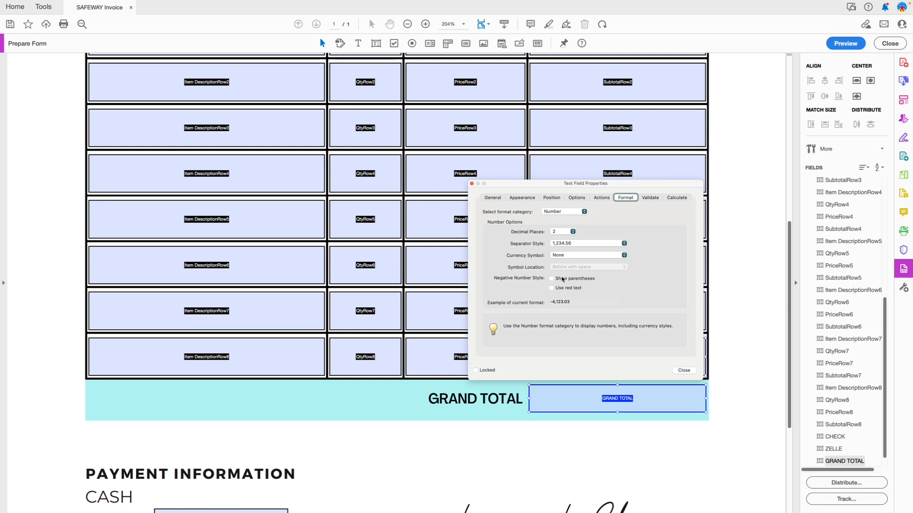
left_click(623, 257)
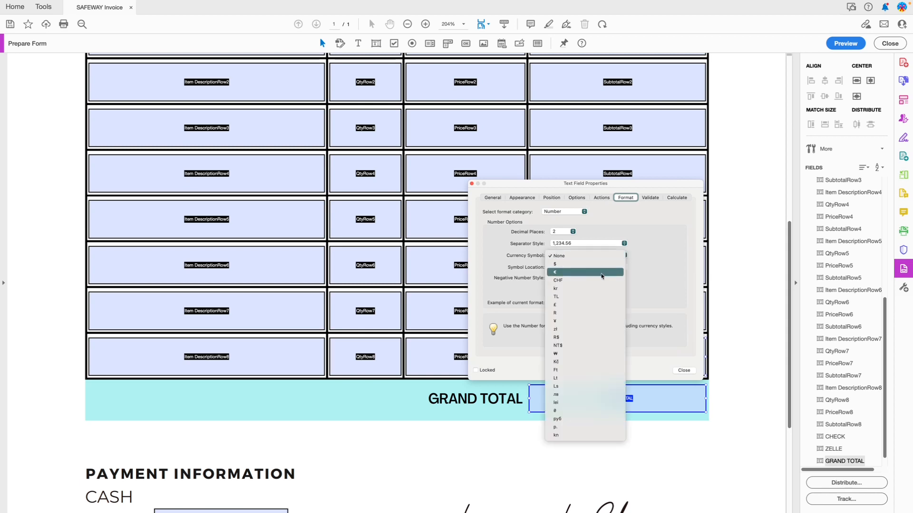
left_click(589, 265)
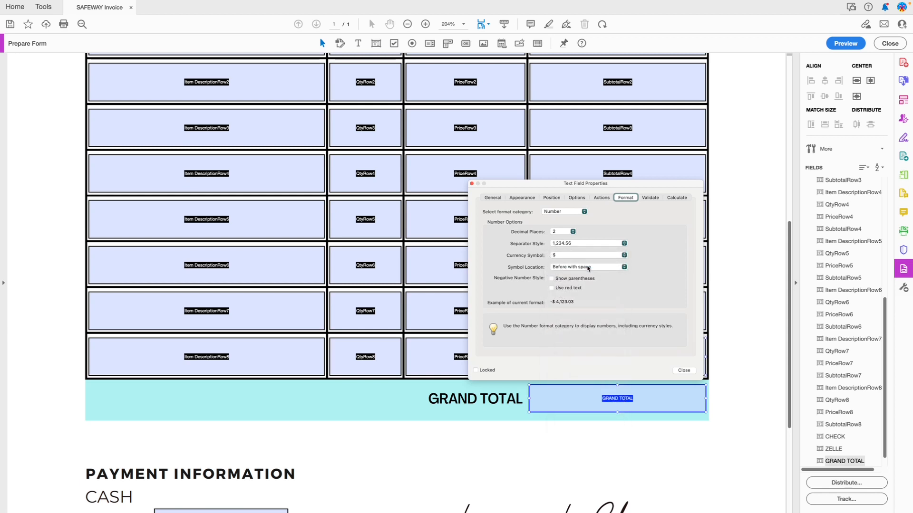
left_click(683, 371)
Try to set the text alignment of all item table fields, rows 1 to 8, to Center
scroll(739, 276, "up", 3)
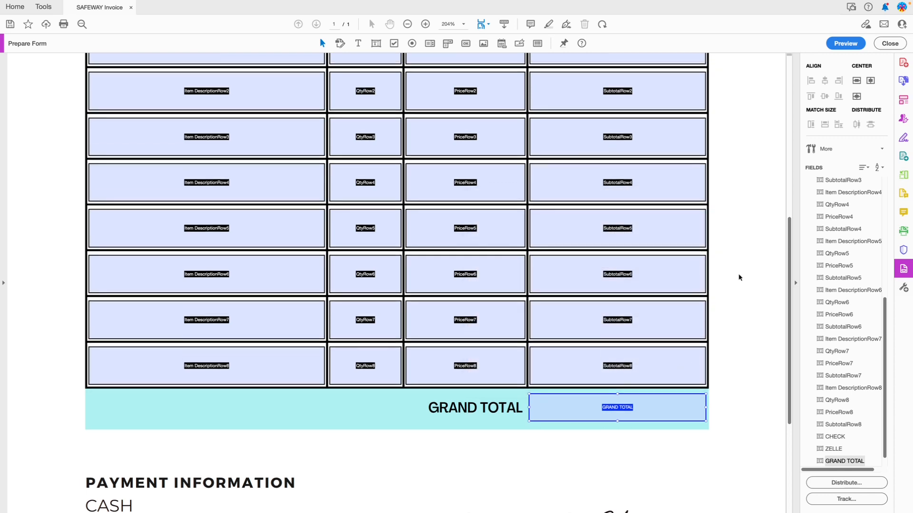
scroll(738, 277, "up", 1)
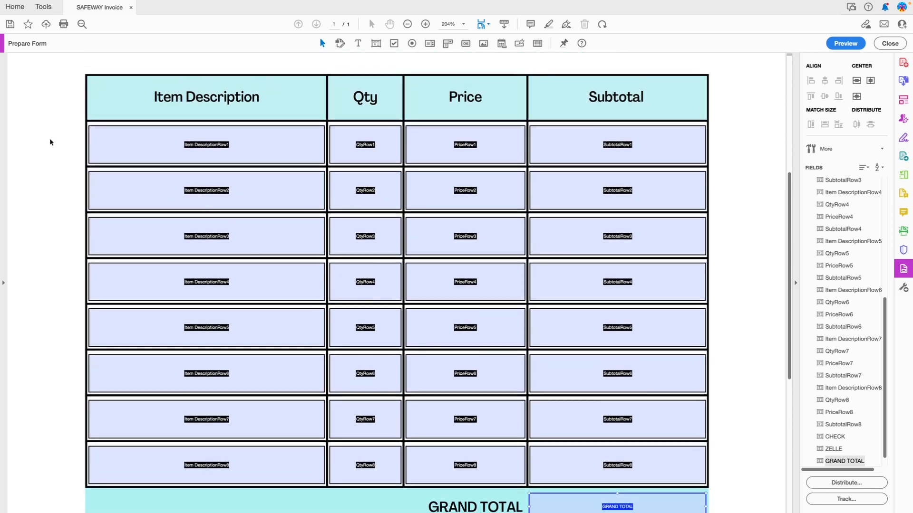
scroll(76, 151, "down", 1)
scroll(76, 147, "down", 1)
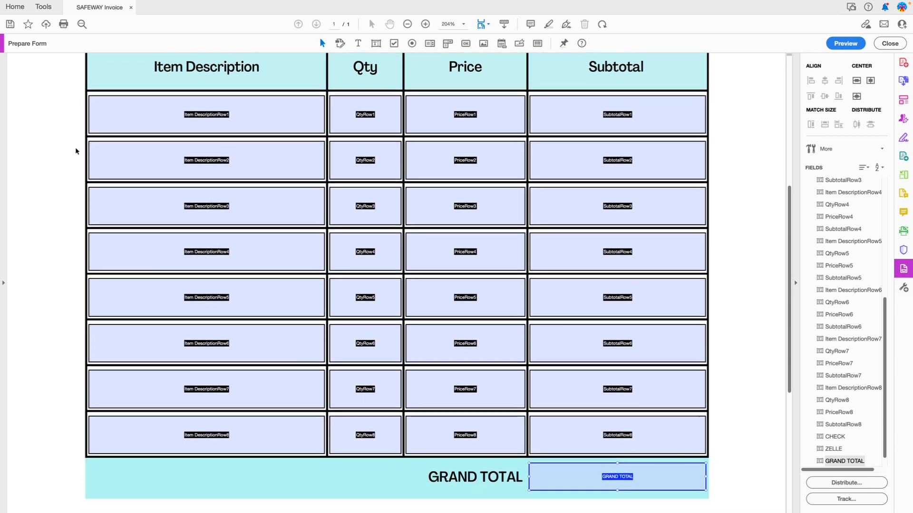
left_click_drag(50, 96, 762, 463)
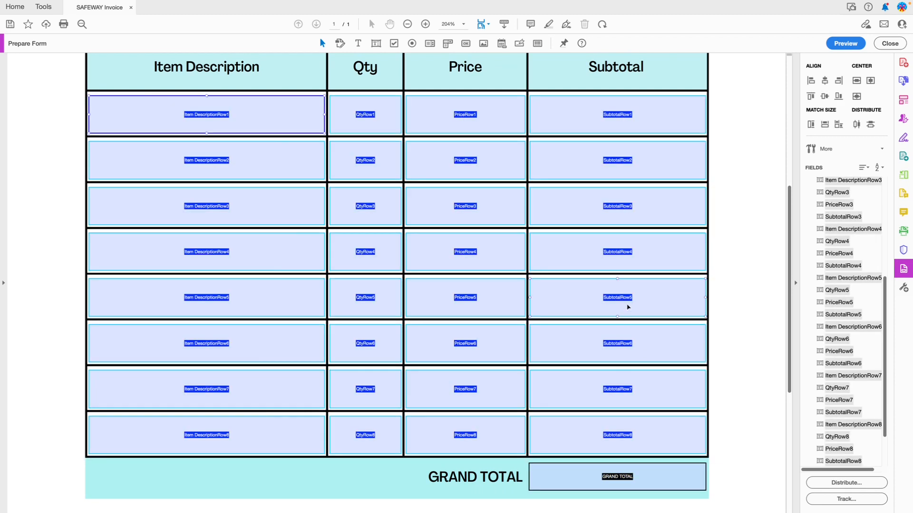
double_click(628, 307)
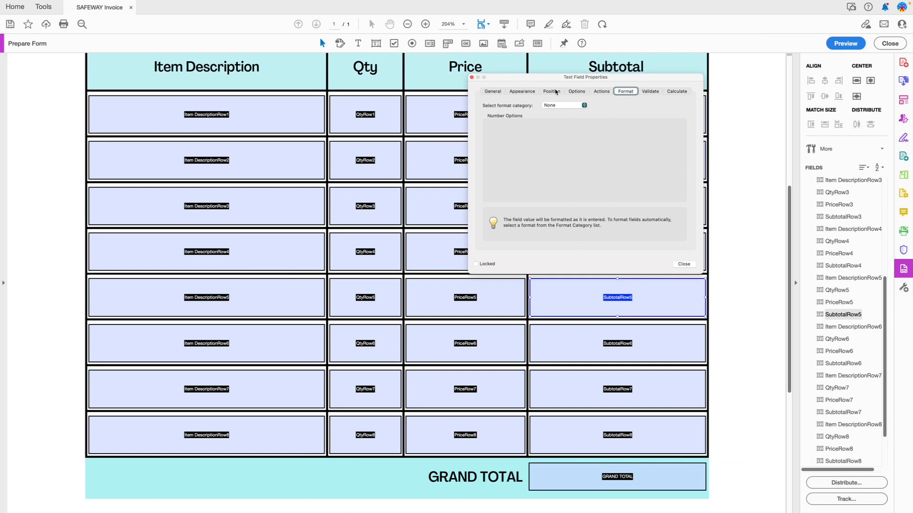
left_click(577, 92)
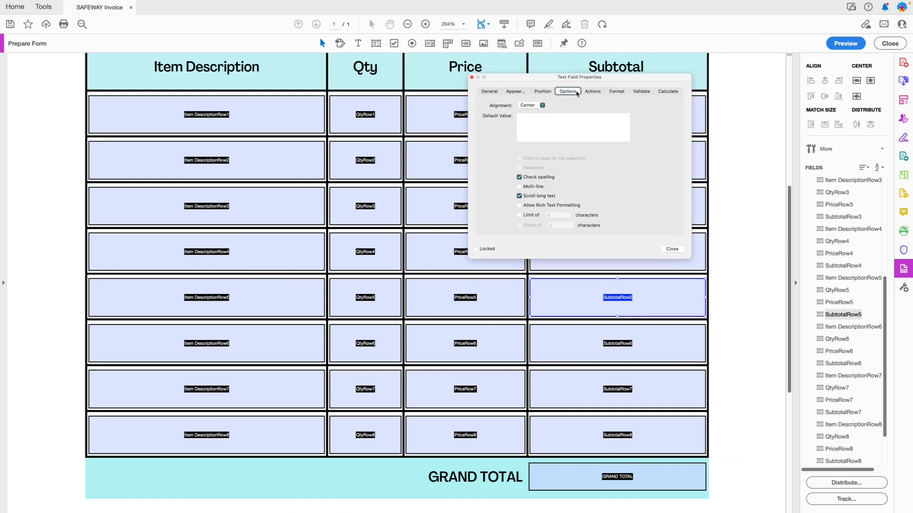
left_click(543, 106)
left_click(533, 106)
left_click(673, 251)
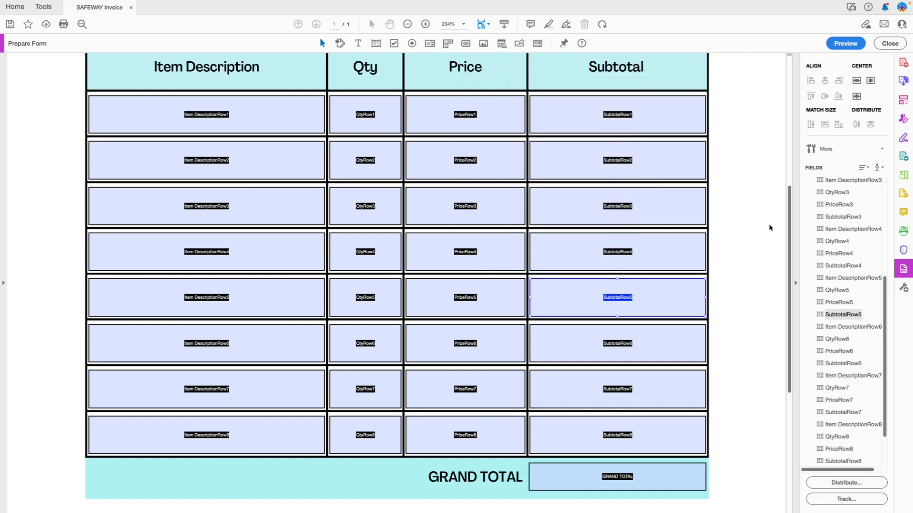
Try to format all Price and Subtotal fields, rows 1 to 8, as Number with 2 decimal places and the $ currency symbol
left_click(747, 227)
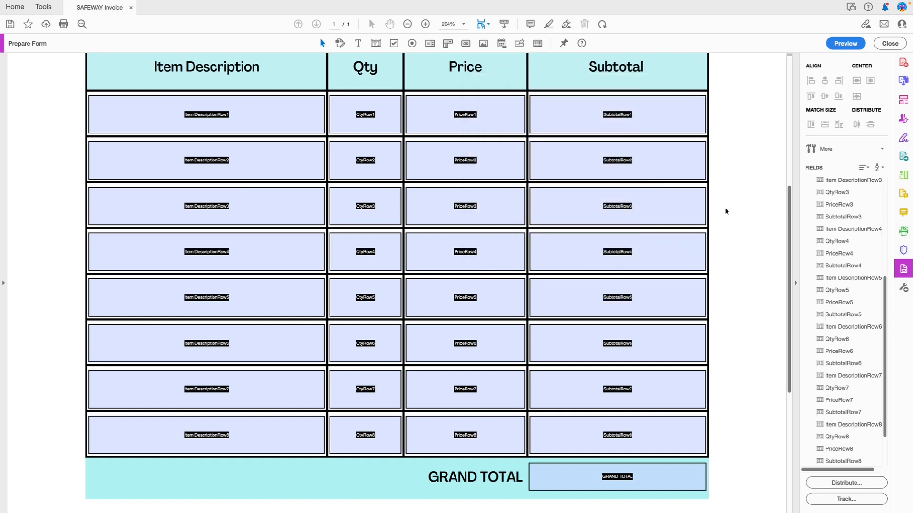
left_click_drag(739, 97, 407, 461)
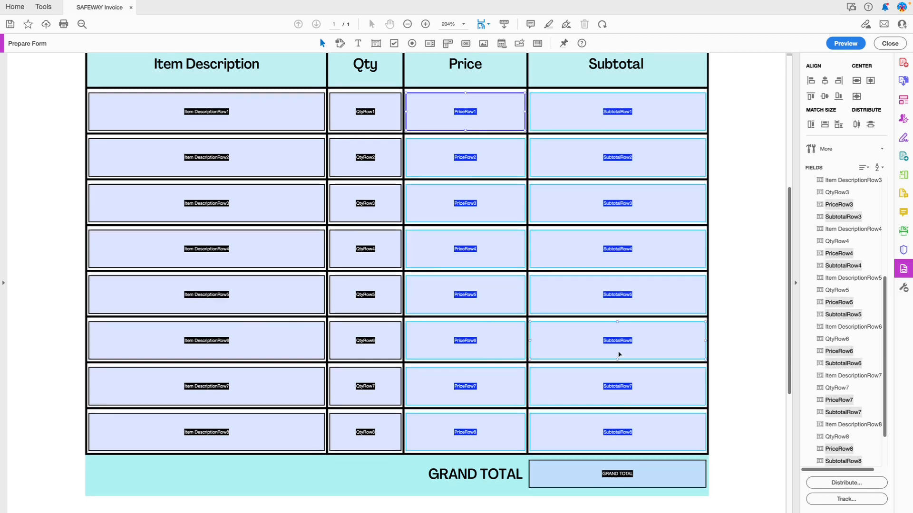
scroll(575, 297, "down", 1)
double_click(576, 297)
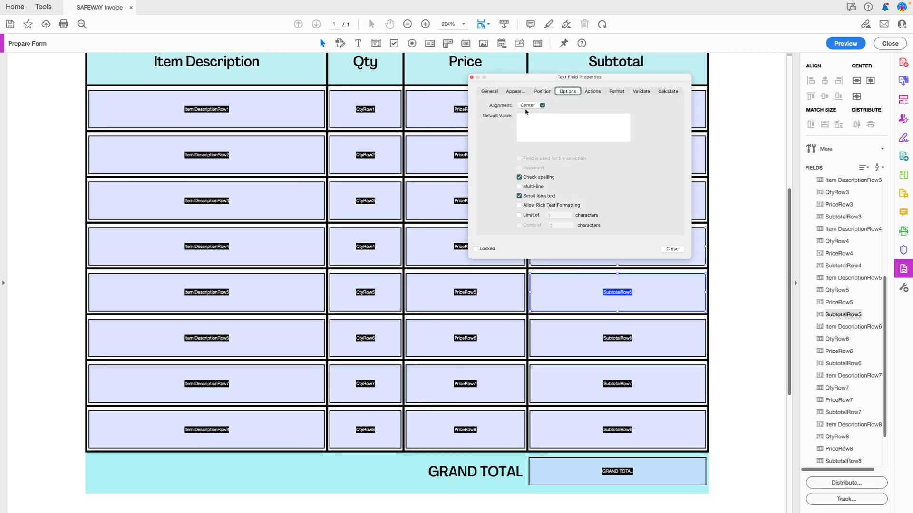
left_click(595, 93)
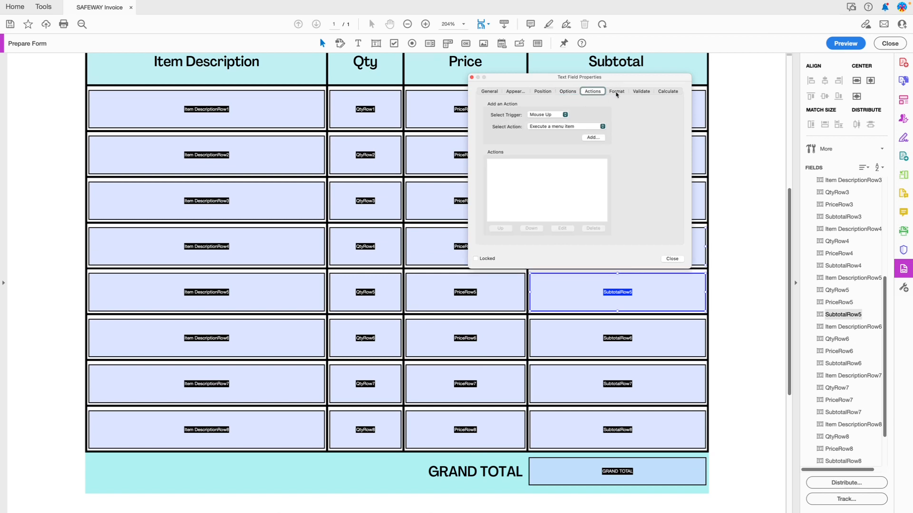
left_click(617, 91)
left_click(585, 106)
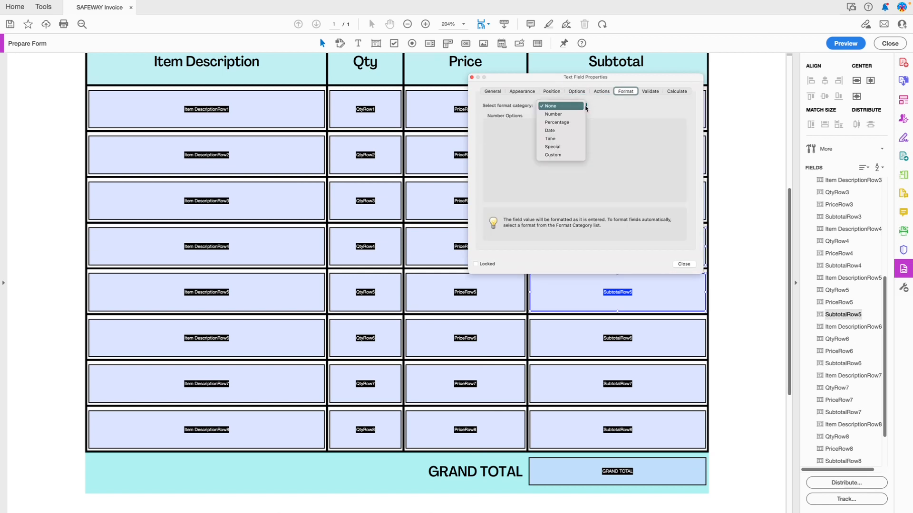
left_click(579, 114)
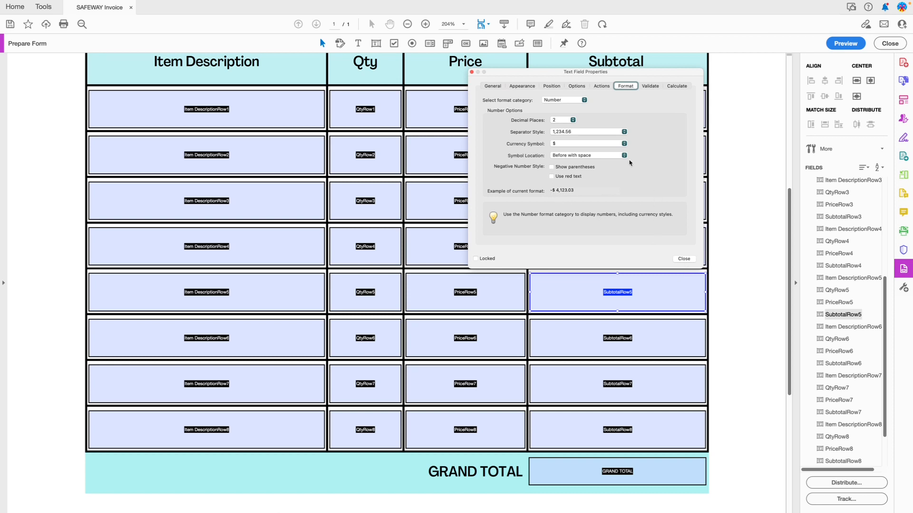
Try the parentheses and red text styles for negative numbers, turn both off again, and close the field properties
left_click(551, 167)
left_click(552, 167)
left_click(553, 177)
left_click(552, 176)
left_click(683, 259)
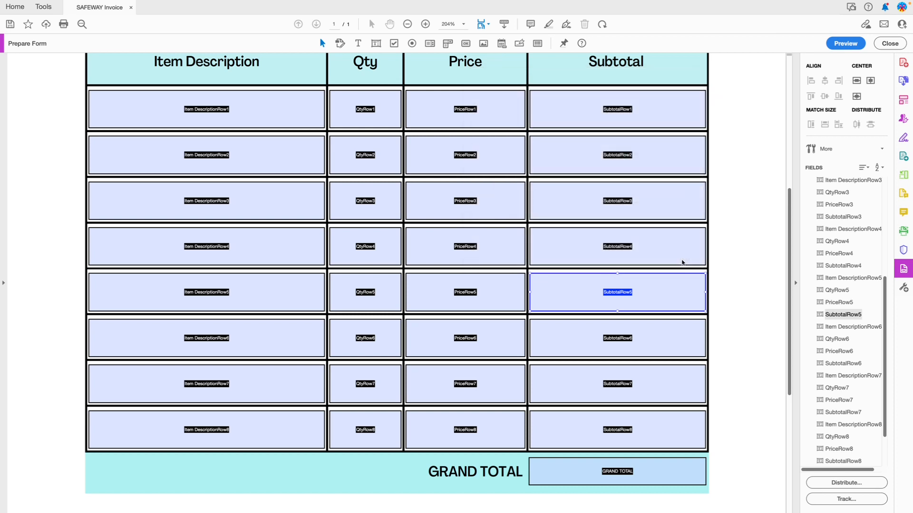
left_click(732, 261)
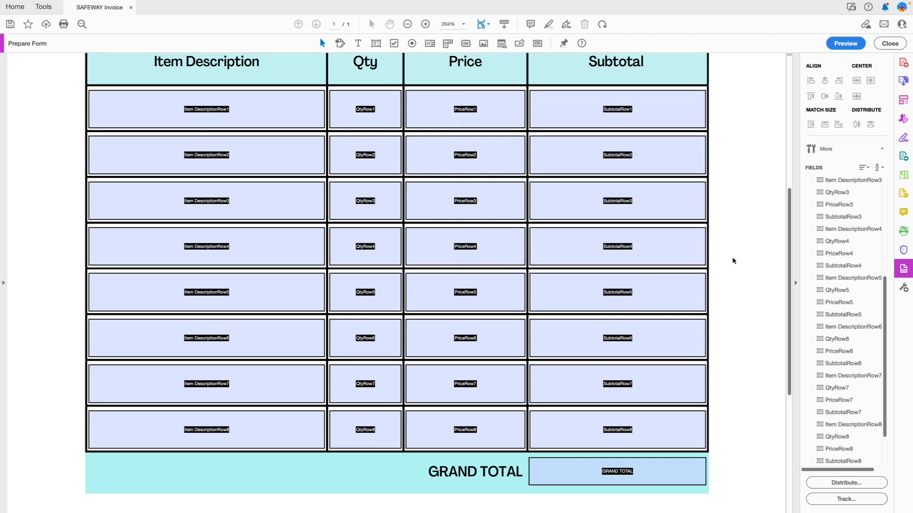
Try to set the Subtotal fields and GRAND TOTAL together to calculate their value as a sum (+) of fields
scroll(733, 261, "up", 3)
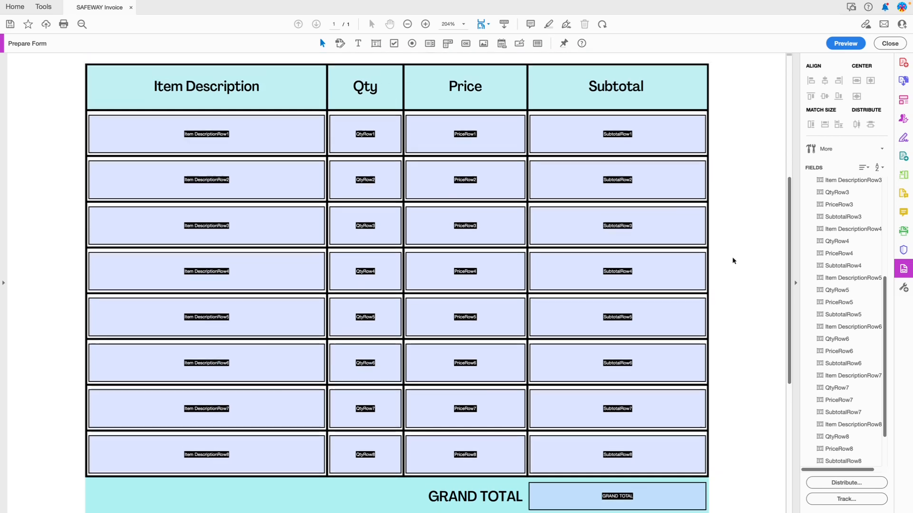
scroll(733, 260, "down", 3)
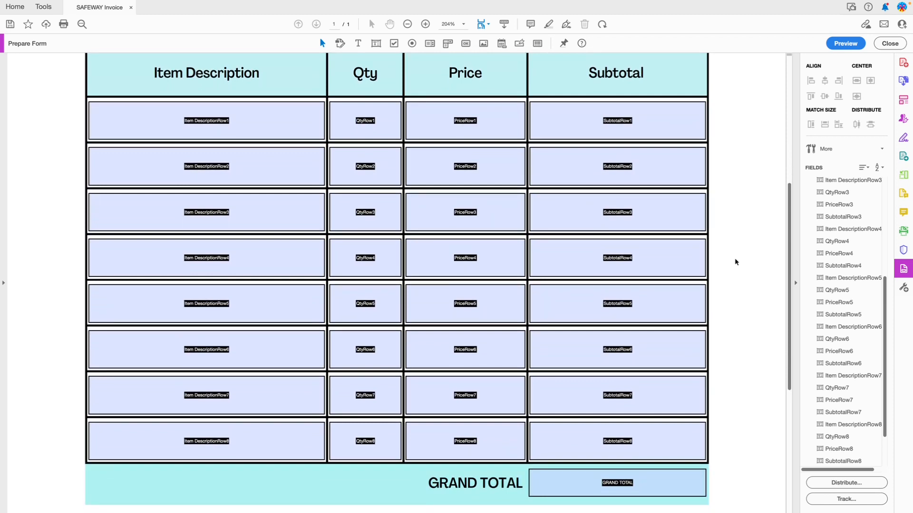
left_click_drag(732, 112, 549, 502)
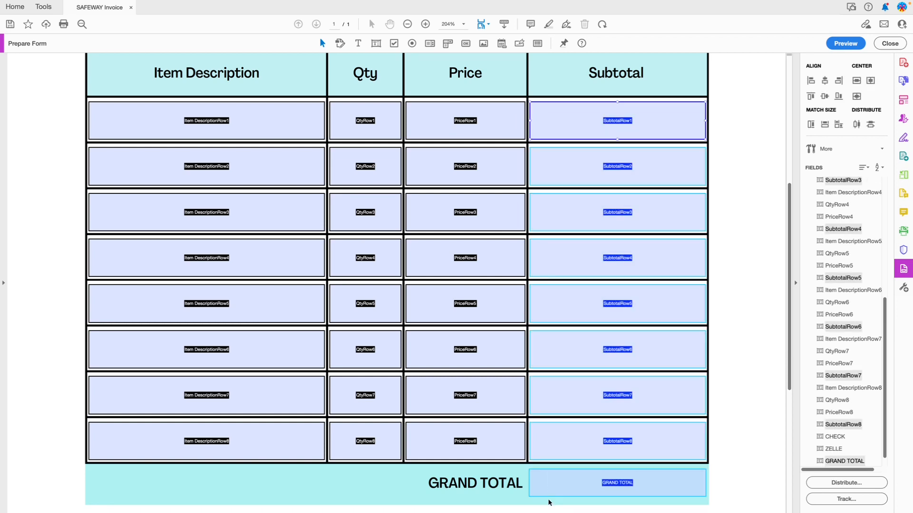
double_click(597, 447)
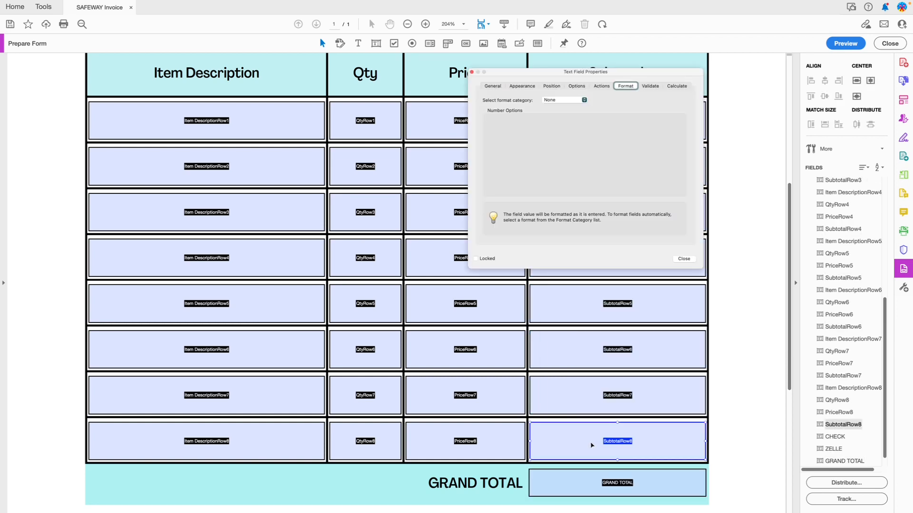
left_click(679, 86)
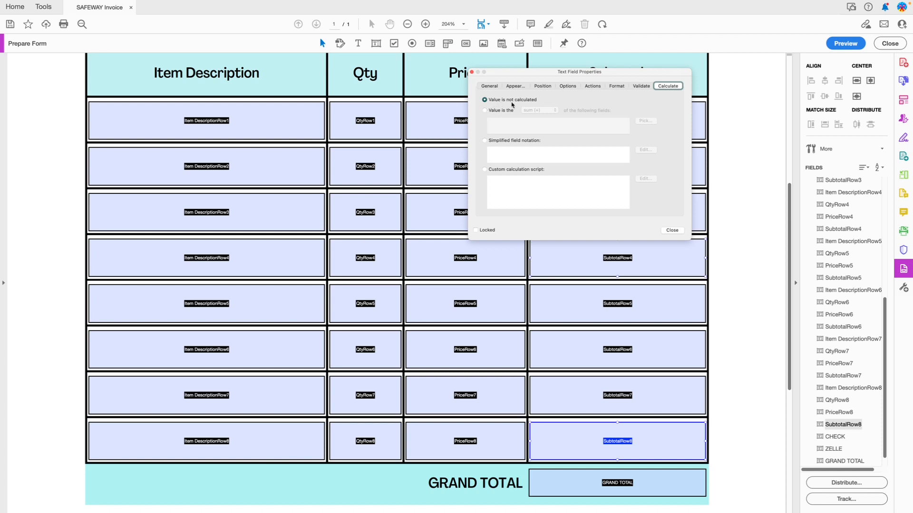
left_click(485, 110)
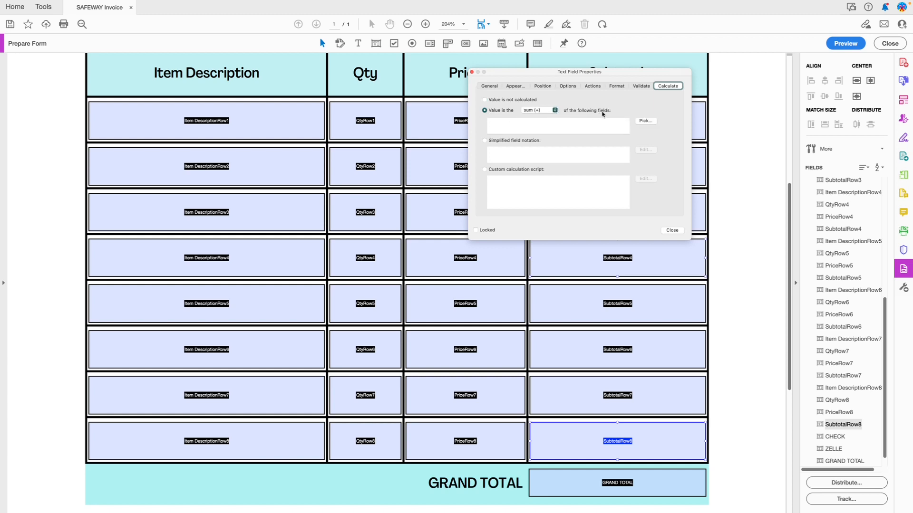
left_click_drag(627, 73, 486, 63)
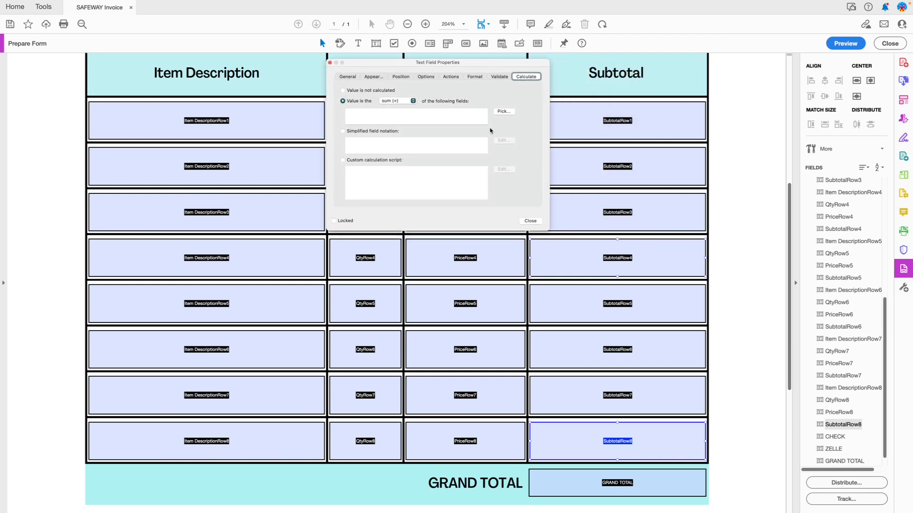
left_click(531, 222)
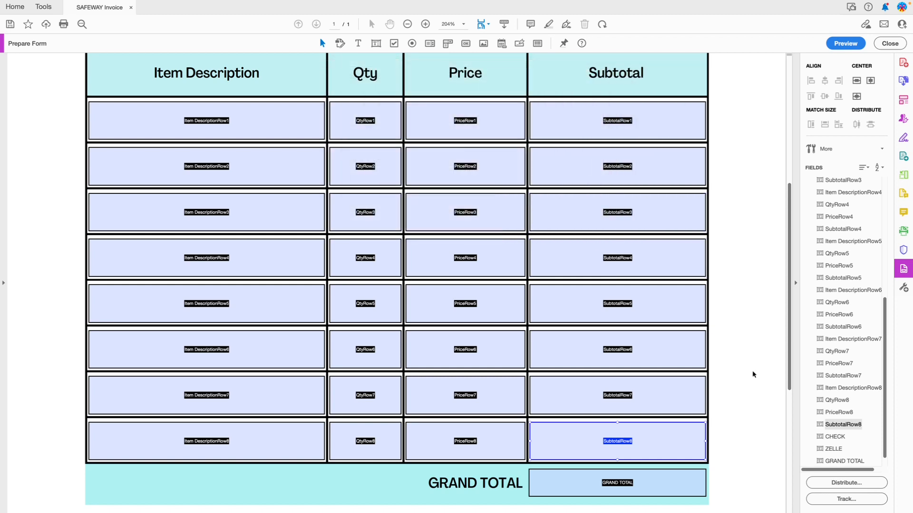
Set the GRAND TOTAL field's value to be calculated as the sum (+) of other fields
left_click(660, 487)
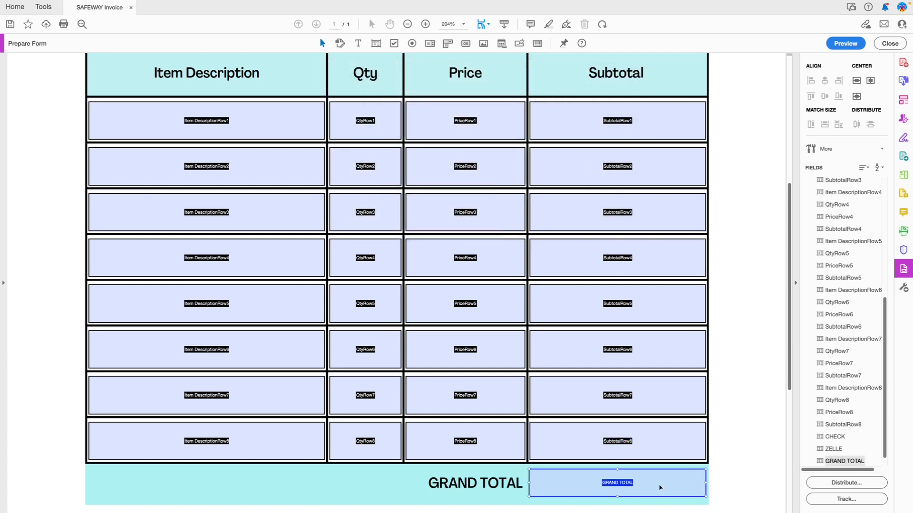
double_click(660, 487)
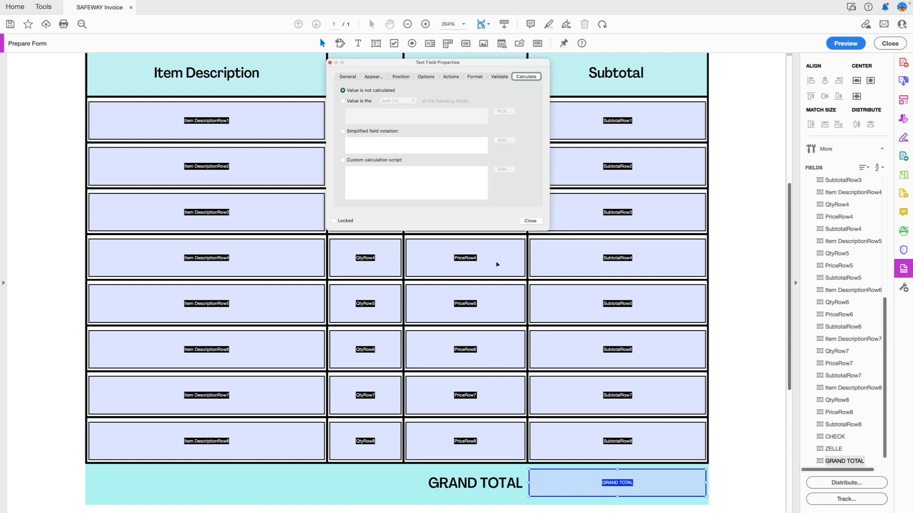
left_click(342, 100)
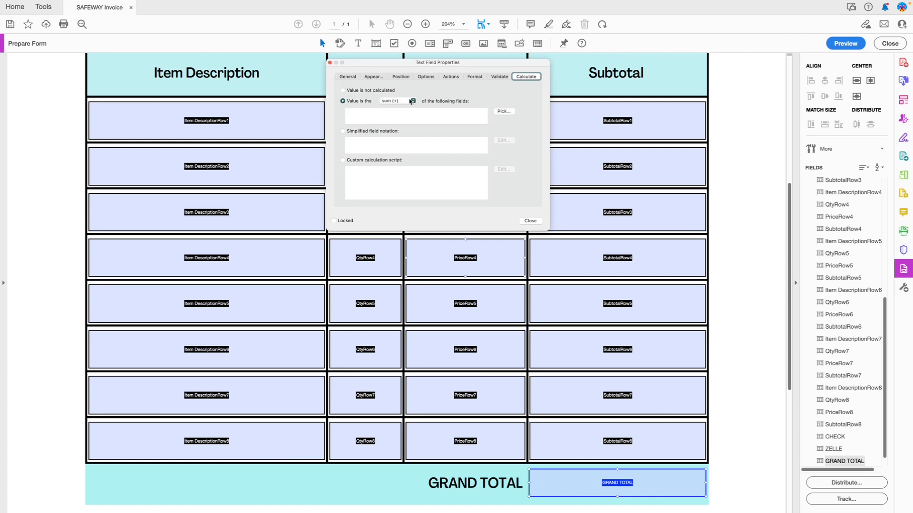
Pick SubtotalRow1 through SubtotalRow8 as the fields summed in GRAND TOTAL and close its properties
left_click(505, 112)
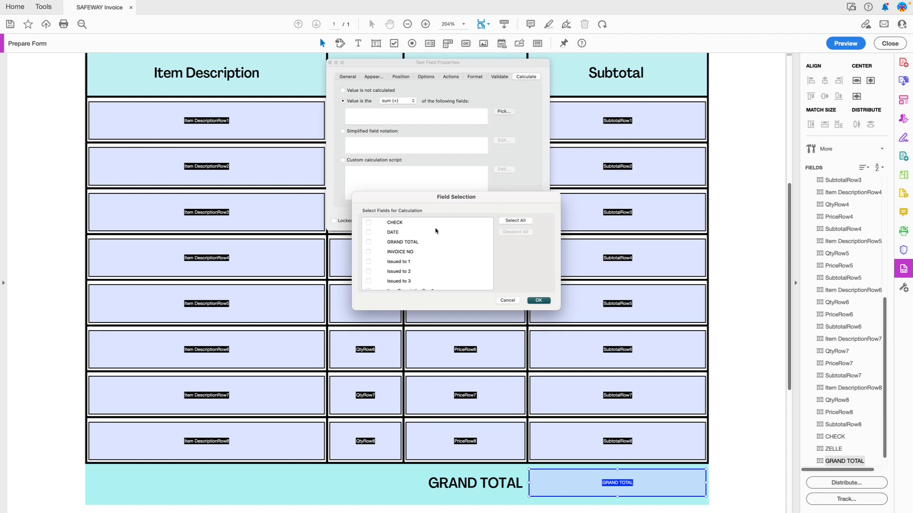
scroll(436, 230, "down", 10)
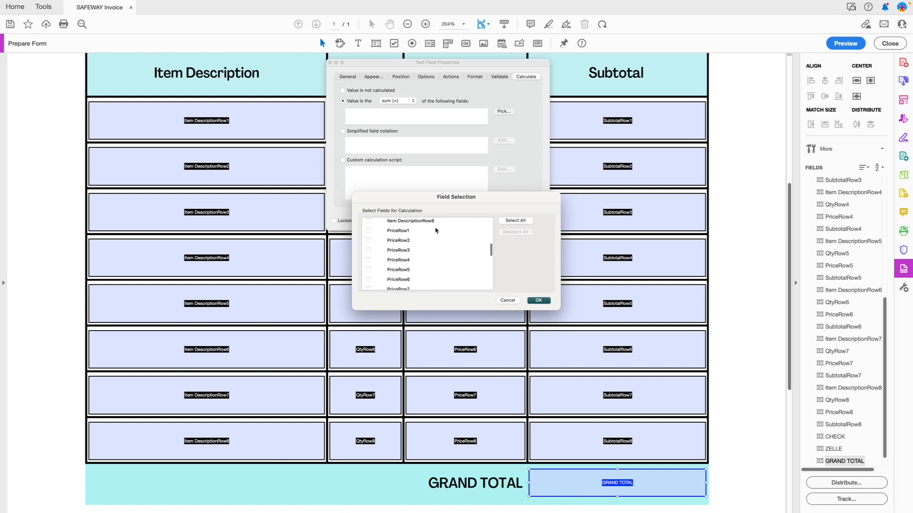
scroll(435, 231, "down", 4)
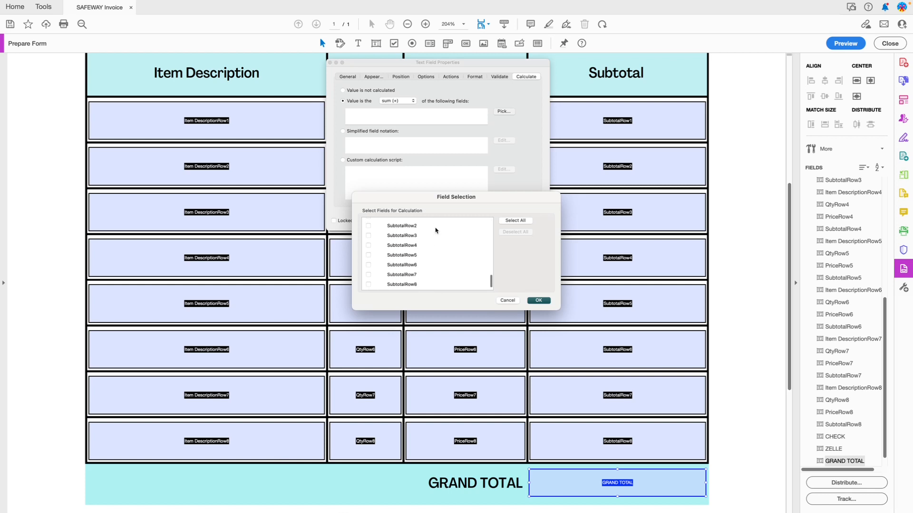
scroll(435, 231, "down", 1)
left_click(368, 232)
left_click(369, 242)
left_click(368, 252)
left_click(368, 261)
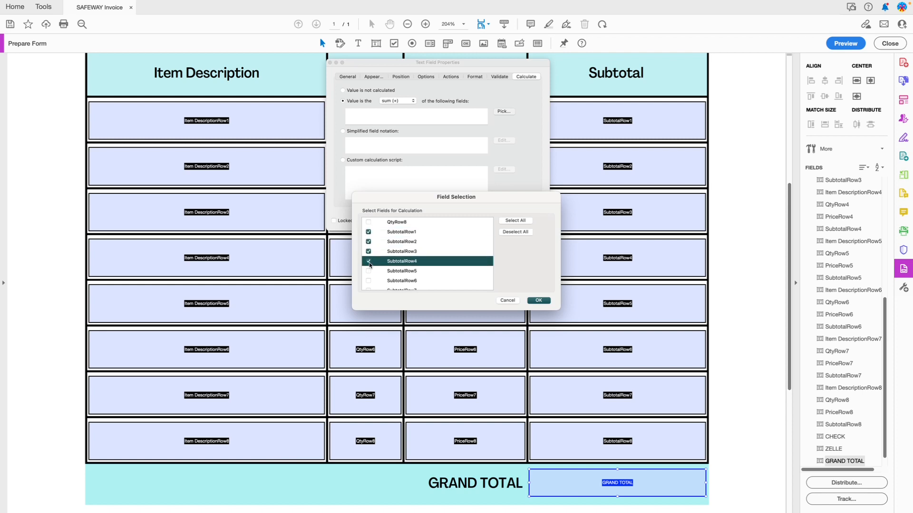
left_click(368, 271)
left_click(369, 280)
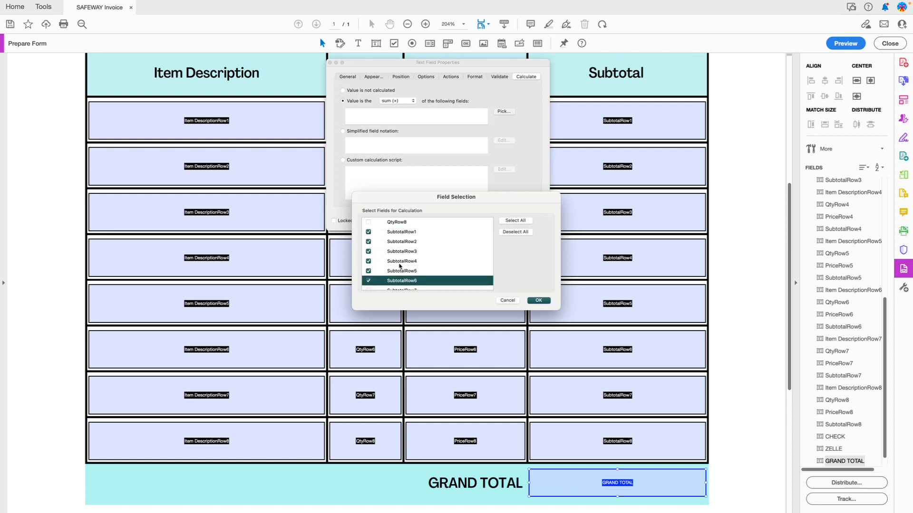
scroll(401, 265, "down", 2)
left_click(369, 265)
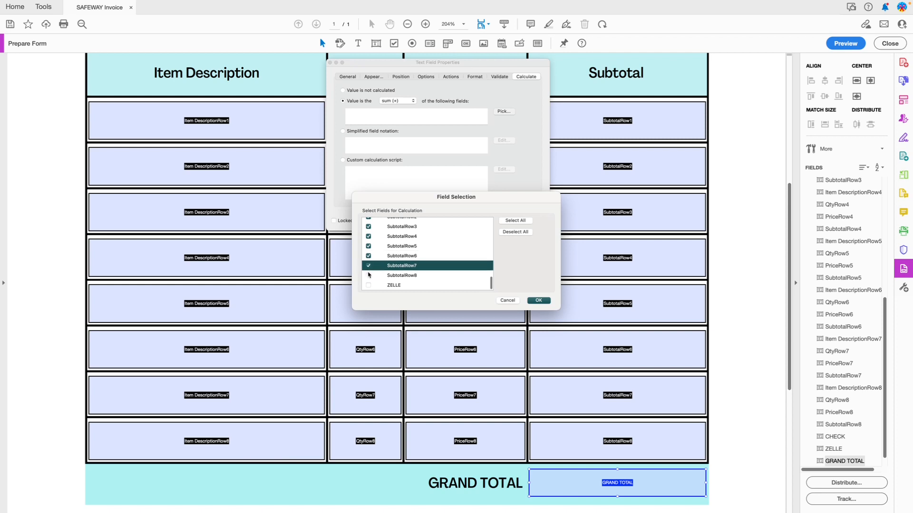
left_click(369, 275)
left_click(538, 300)
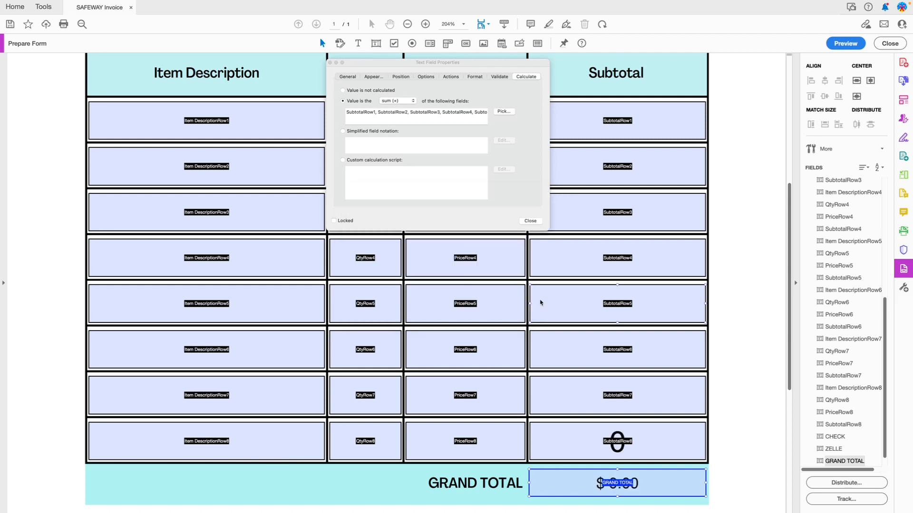
left_click(530, 221)
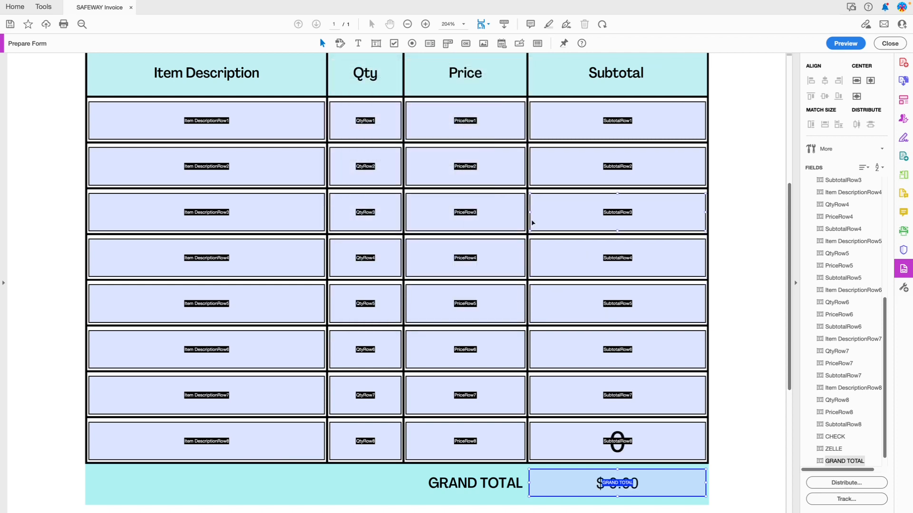
left_click(754, 318)
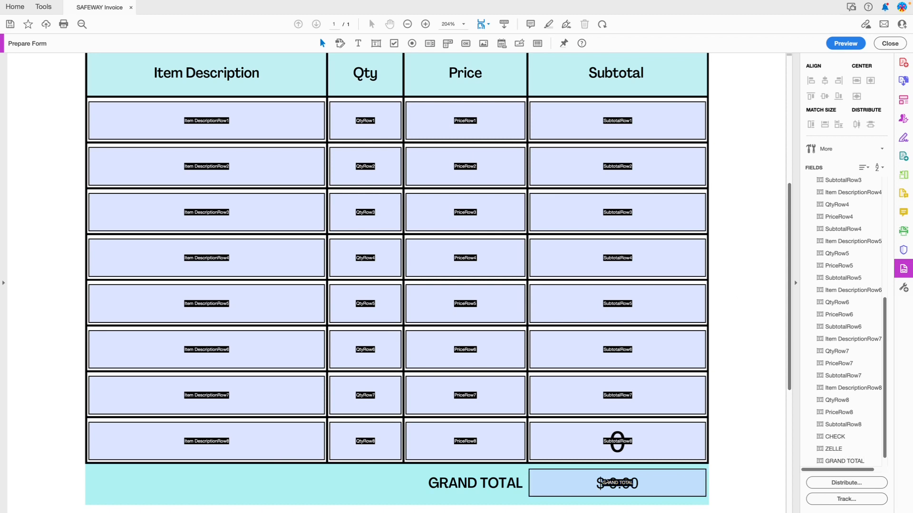
Set the GRAND TOTAL field's font size to 18 in its appearance properties
double_click(651, 486)
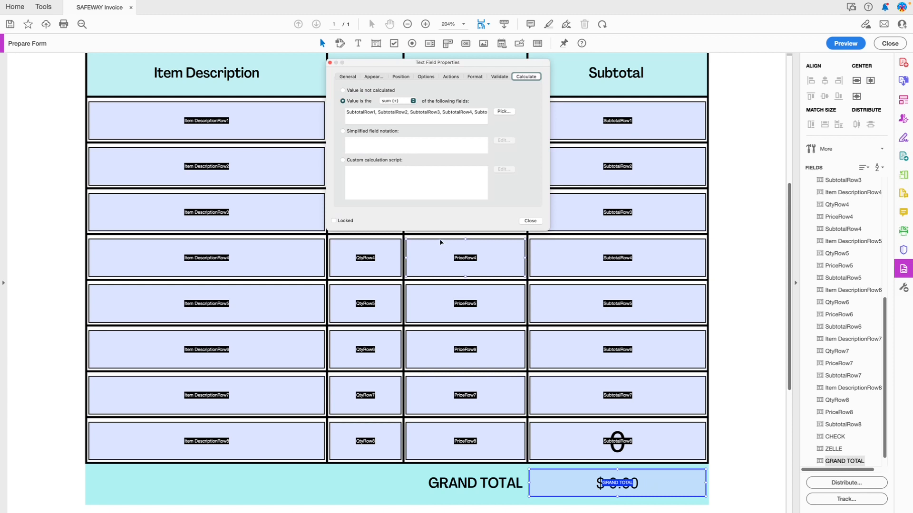
left_click(374, 76)
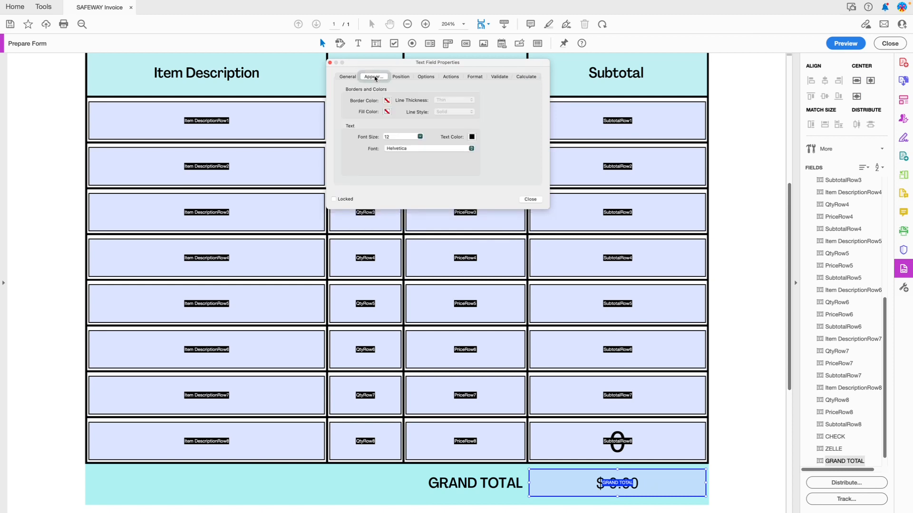
left_click(421, 137)
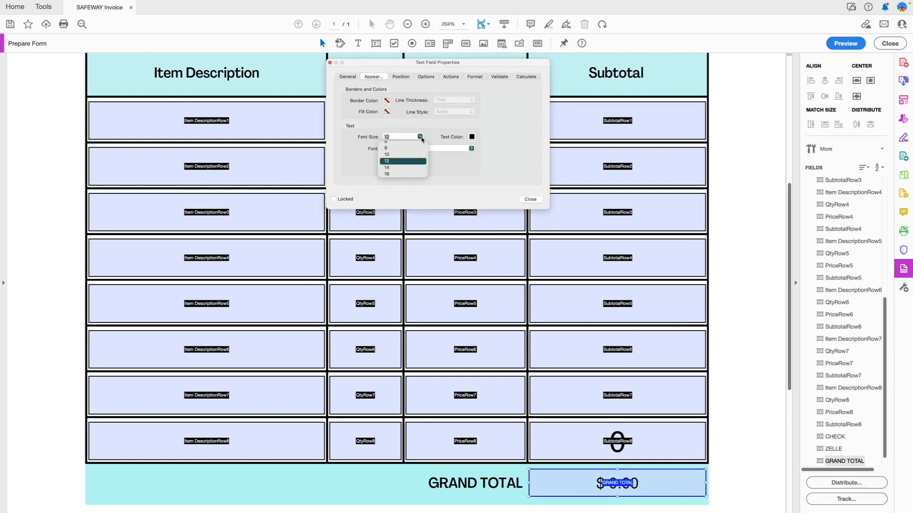
left_click(404, 168)
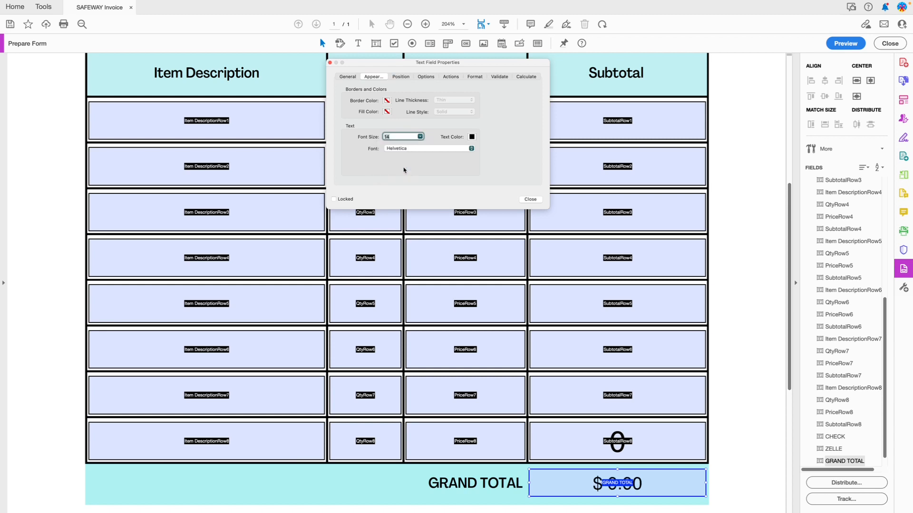
left_click(422, 137)
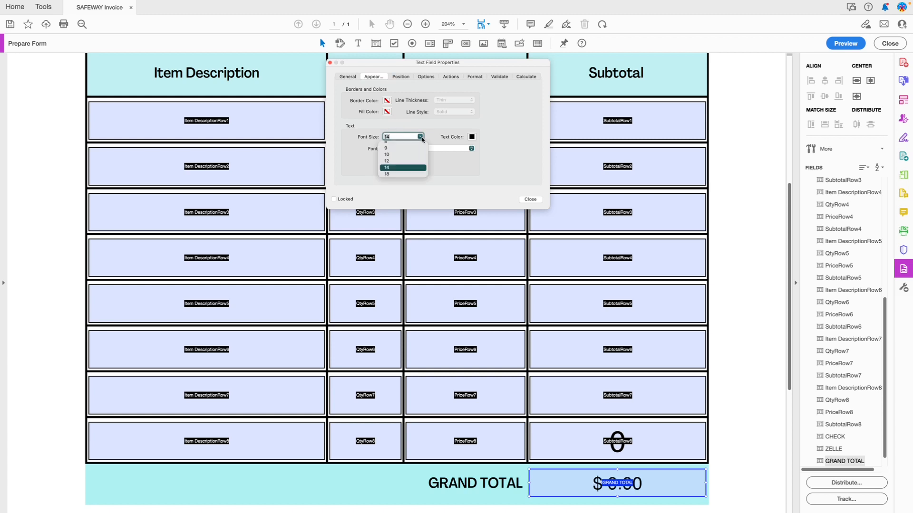
left_click(406, 175)
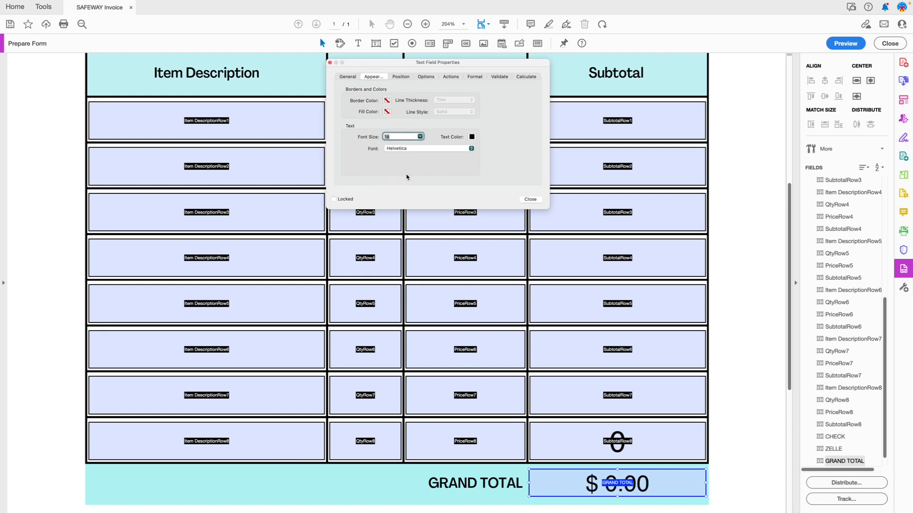
left_click(738, 262)
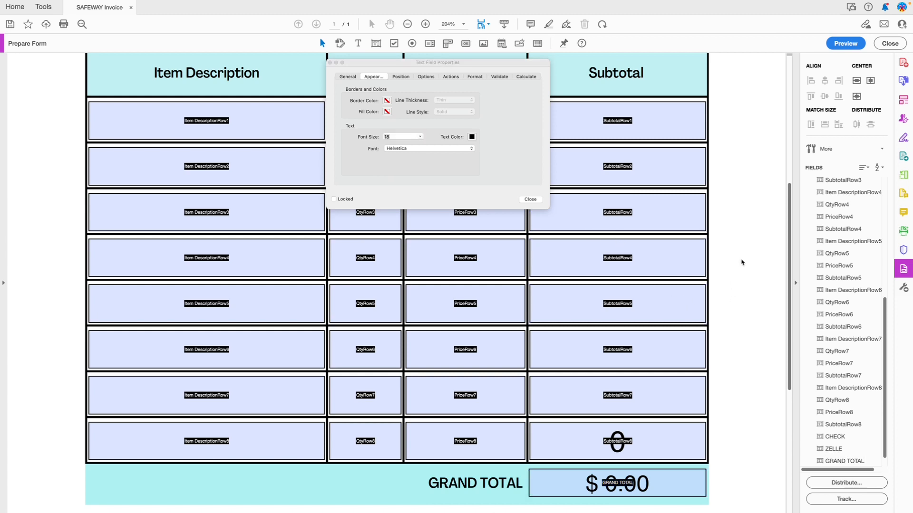
Close the GRAND TOTAL properties and set the text of SubtotalRow1 through SubtotalRow8 together to Helvetica, font size 14
left_click(530, 199)
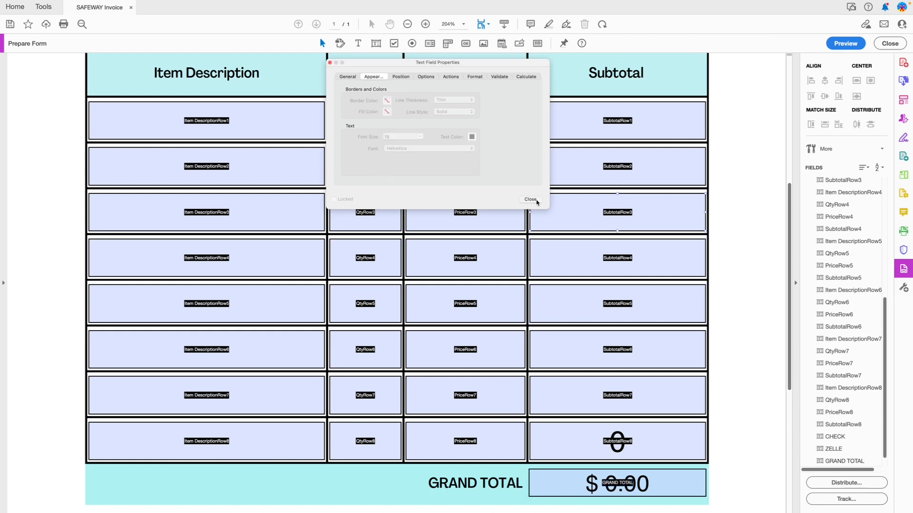
left_click_drag(742, 119, 566, 464)
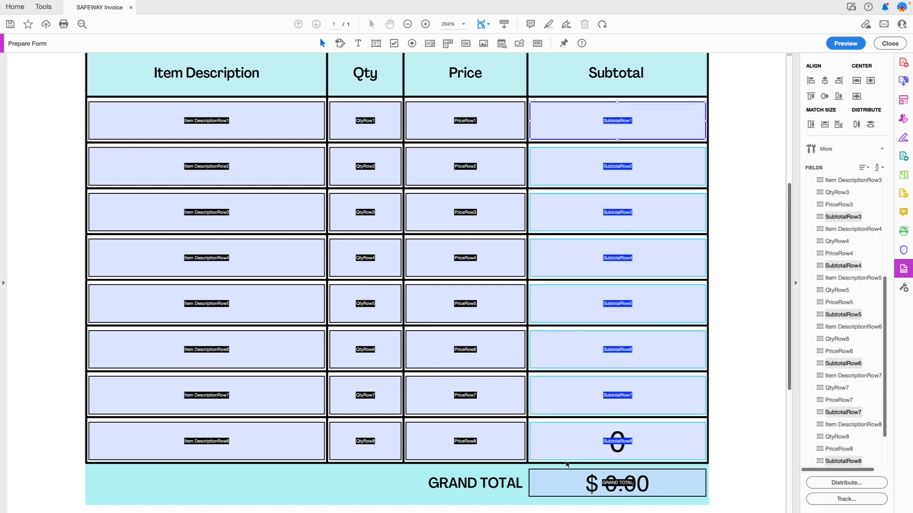
right_click(592, 180)
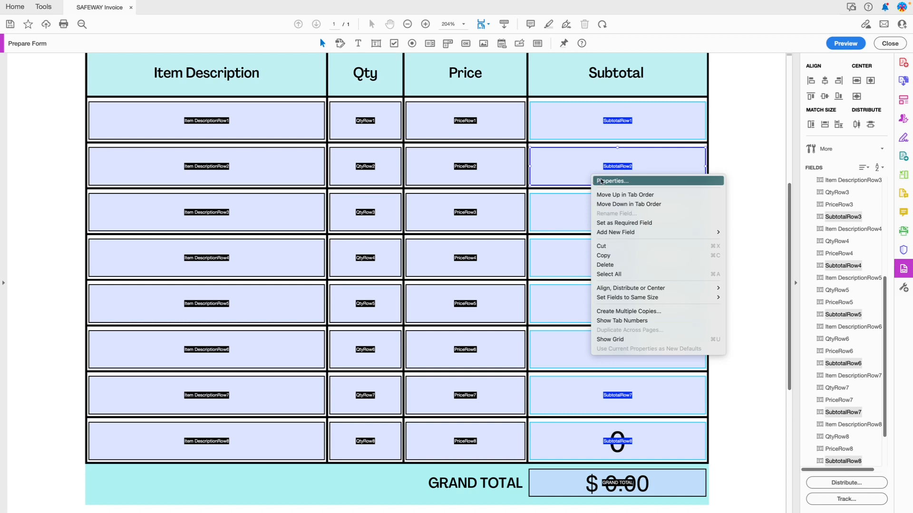
left_click(600, 181)
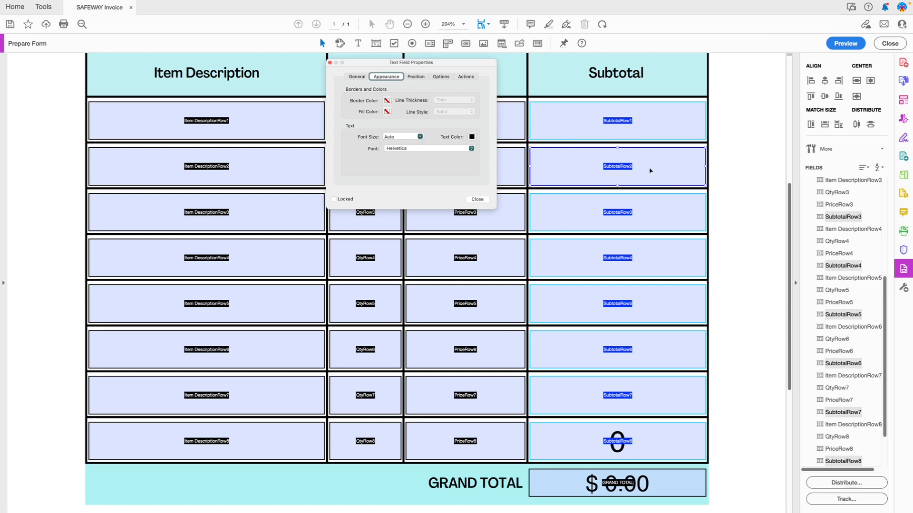
left_click(419, 137)
scroll(409, 170, "down", 2)
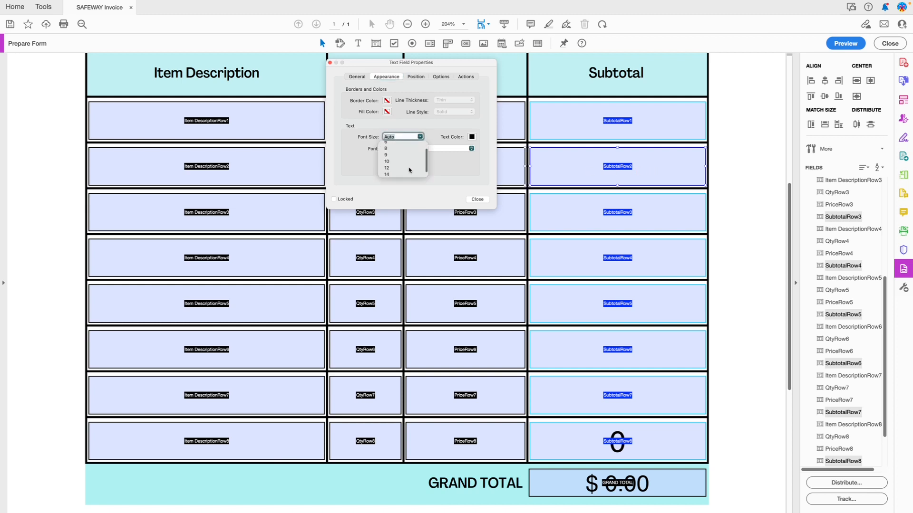
left_click(389, 170)
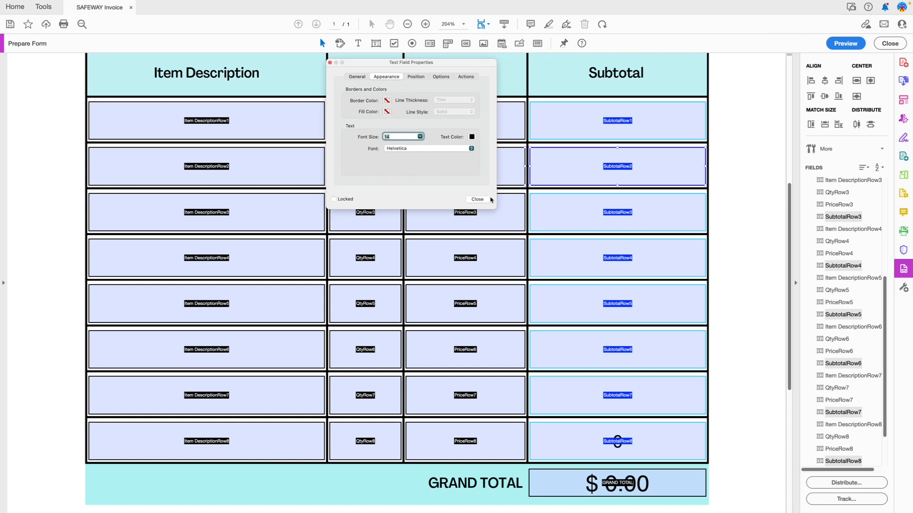
left_click(471, 149)
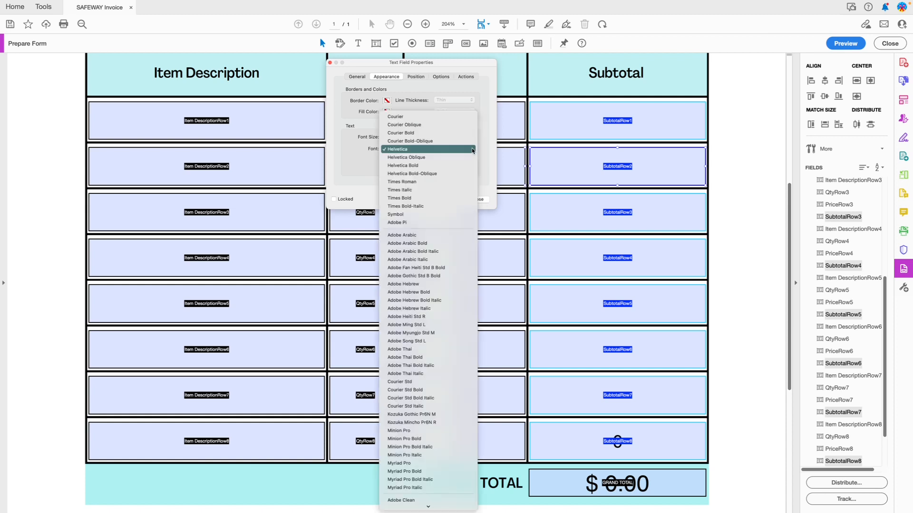
left_click(447, 150)
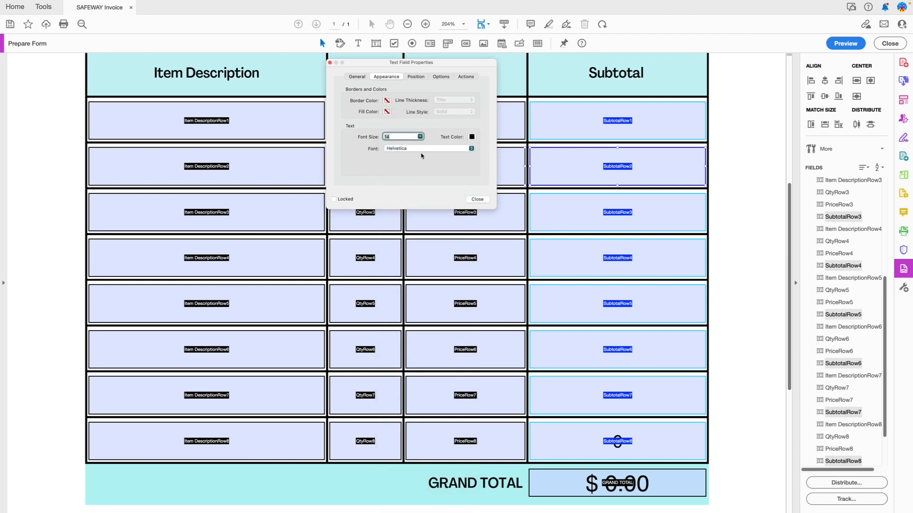
left_click(478, 199)
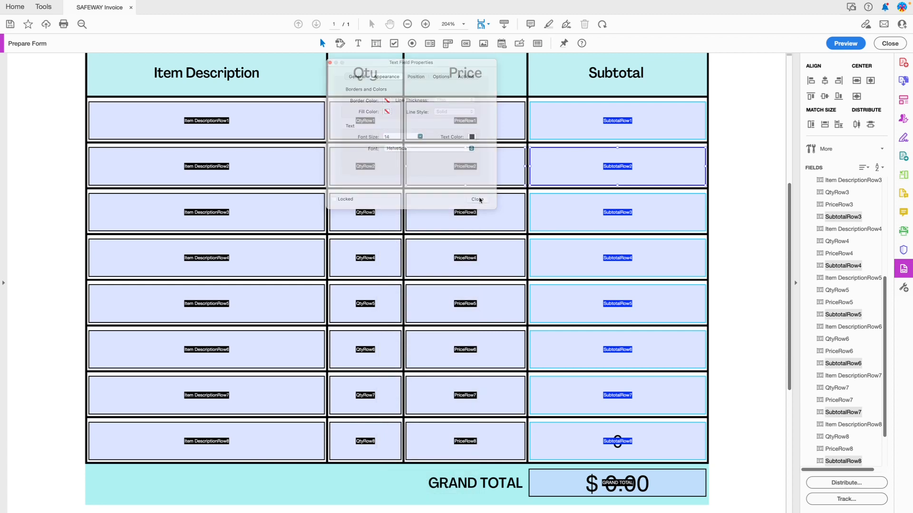
left_click(744, 193)
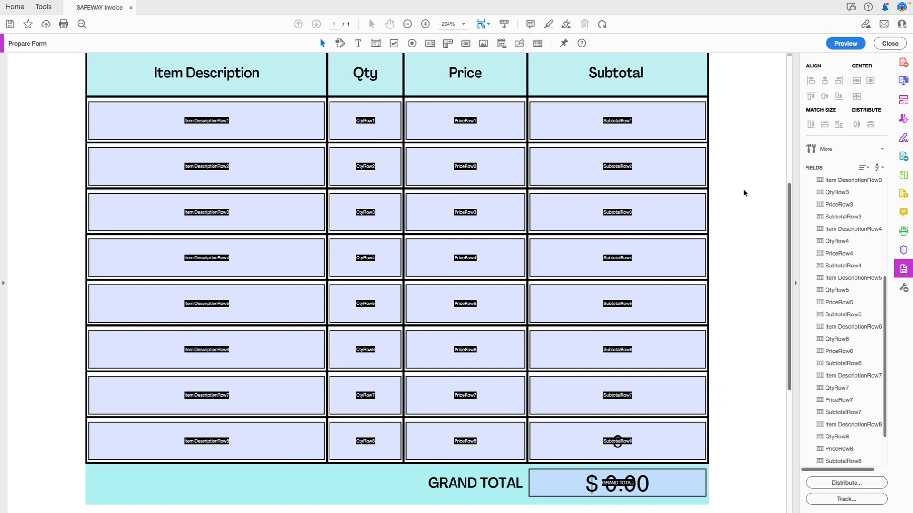
Preview the form and set the page zoom to 100%
scroll(741, 209, "down", 2)
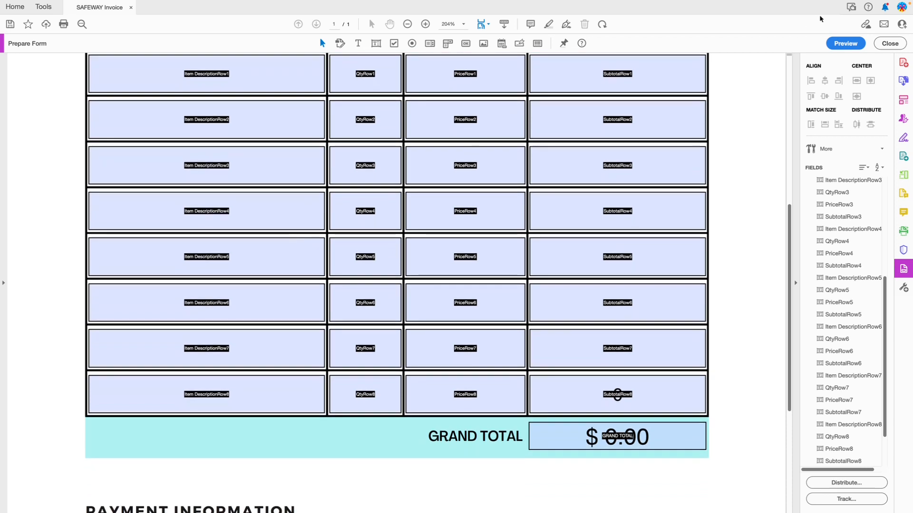
left_click(844, 44)
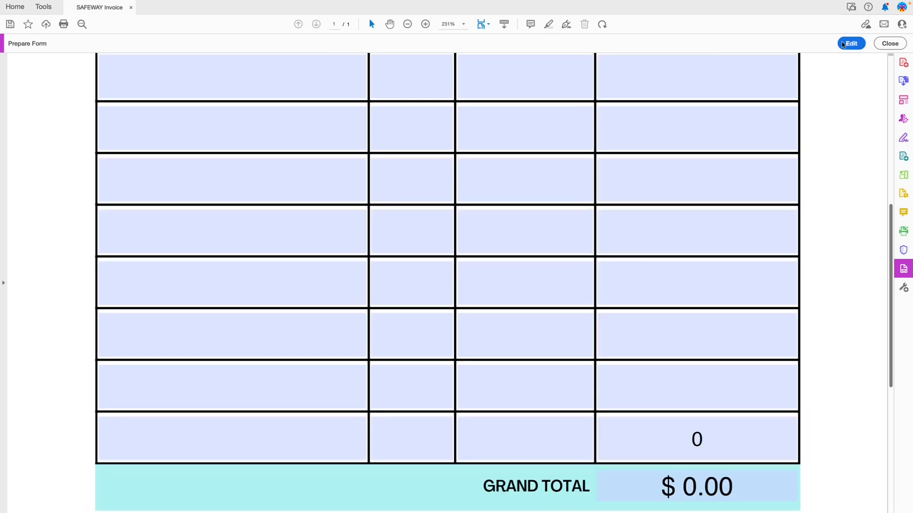
scroll(846, 67, "up", 3)
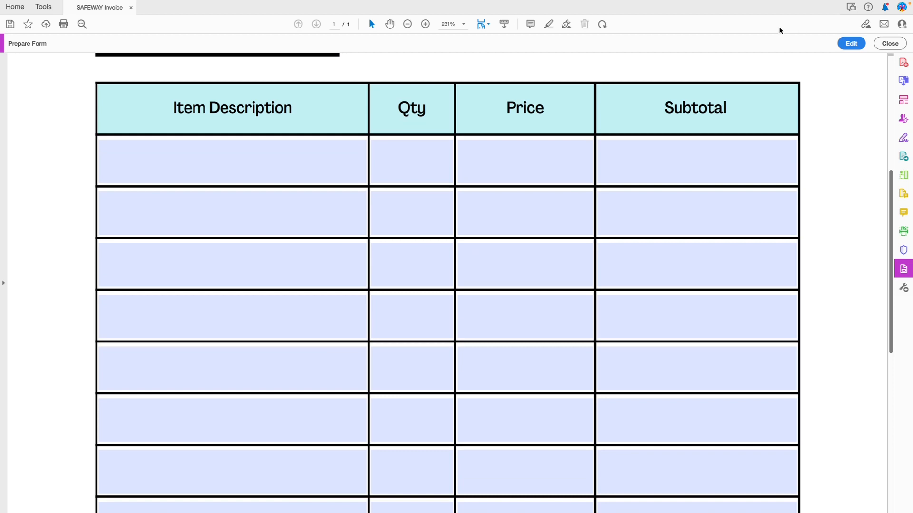
left_click(463, 24)
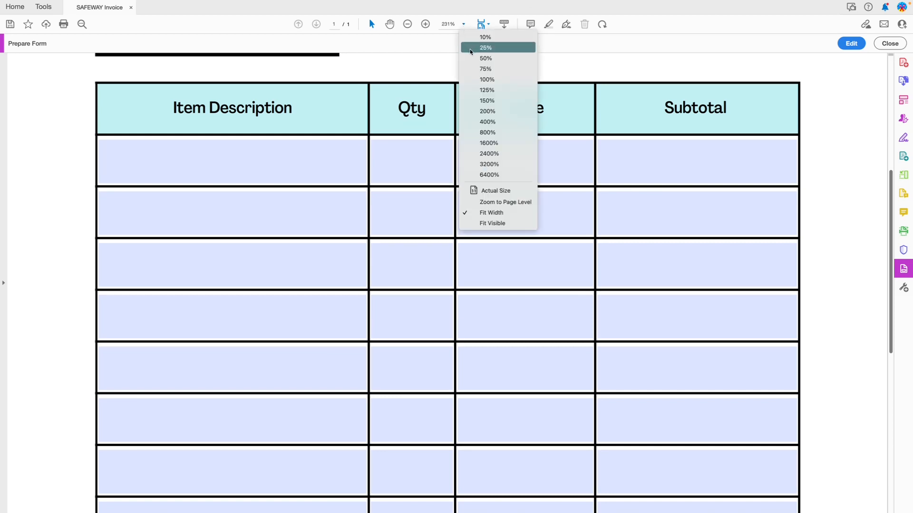
left_click(475, 80)
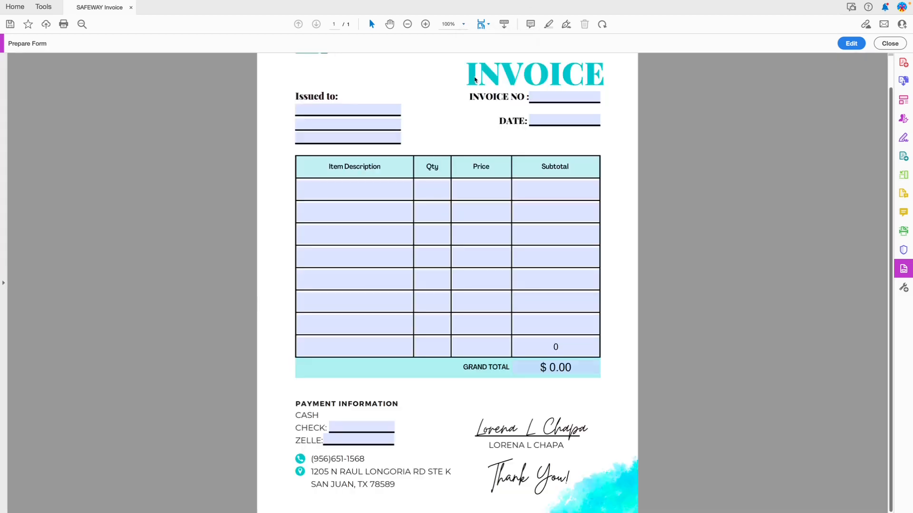
Fill in the invoice header with the customer's full name, the invoice number and the date 2/12/2023
left_click(370, 109)
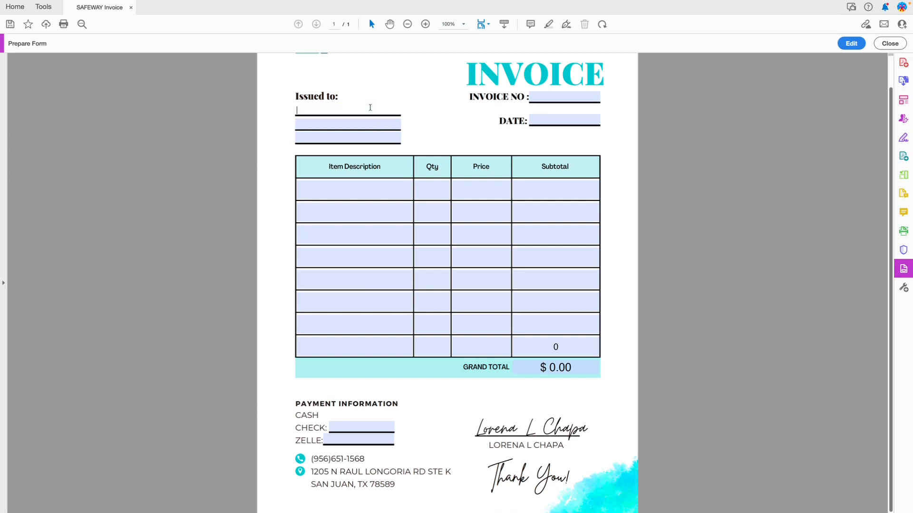
type("JOE DOE")
left_click(554, 95)
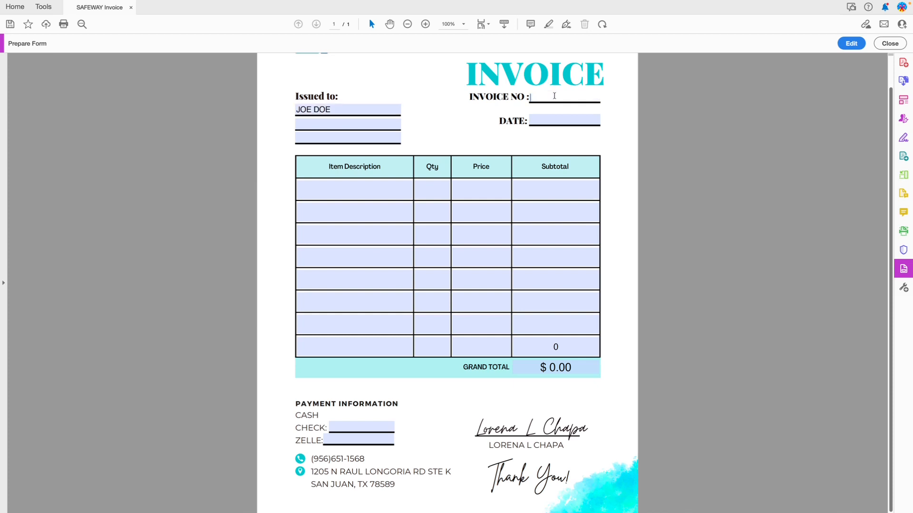
type("111")
left_click(556, 118)
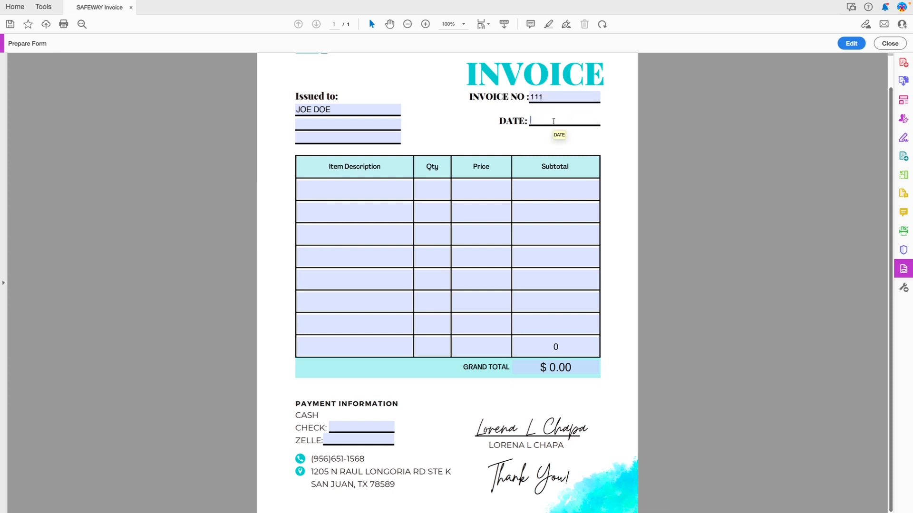
type("2/12/2023")
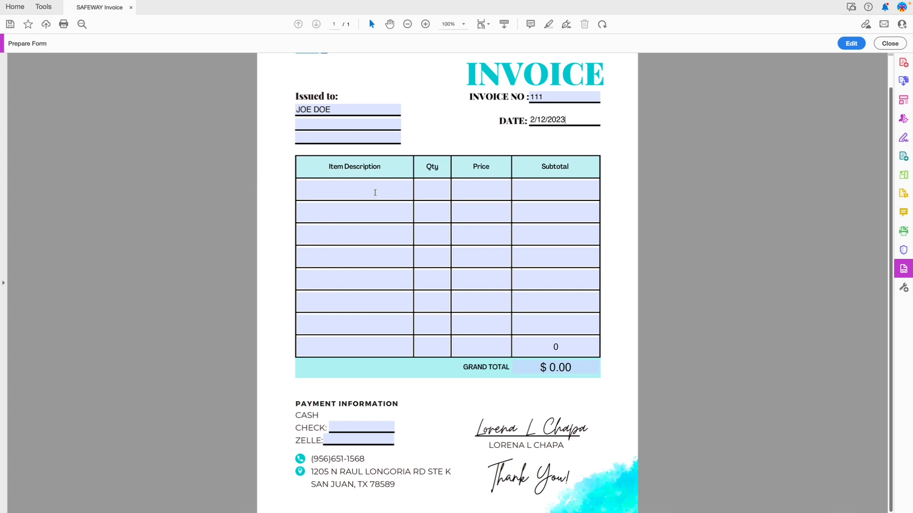
Fill in the first item row with description SALE, quantity 1, price 20 and subtotal 20
left_click(375, 192)
type("SALE")
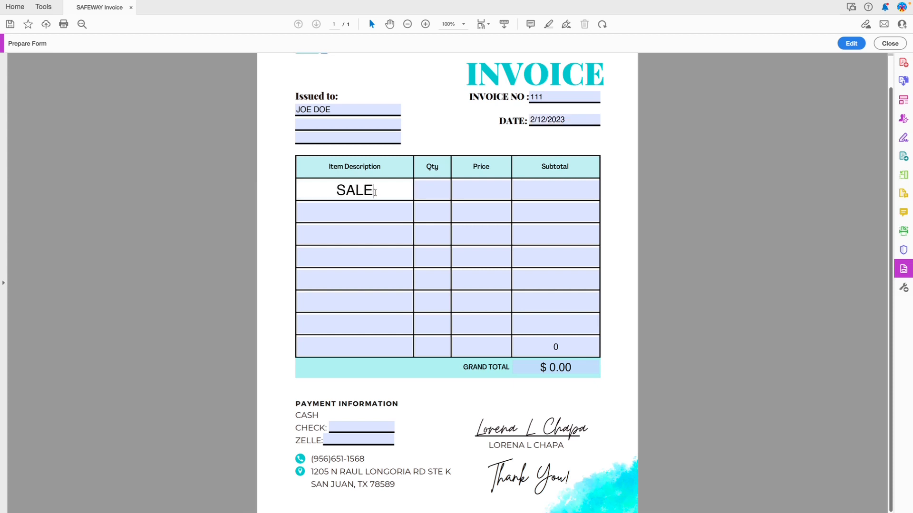
key("Tab")
type("1")
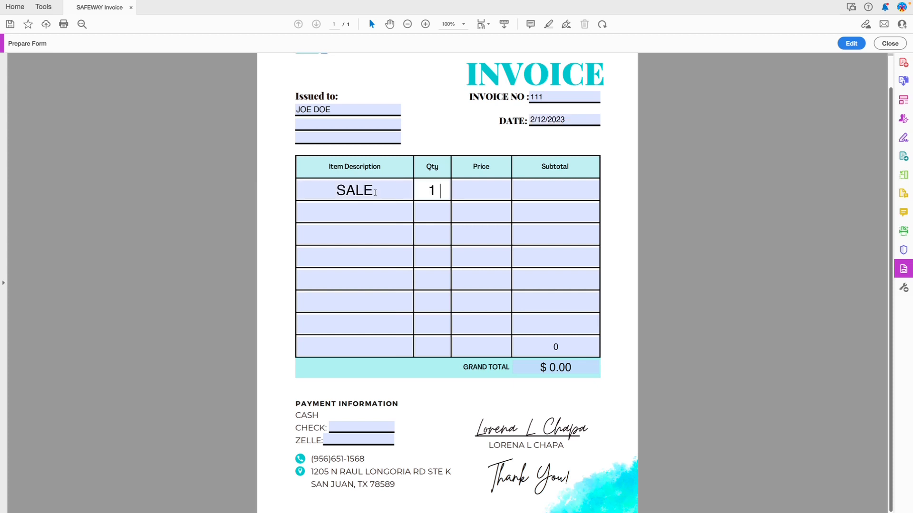
key("Tab")
type("20")
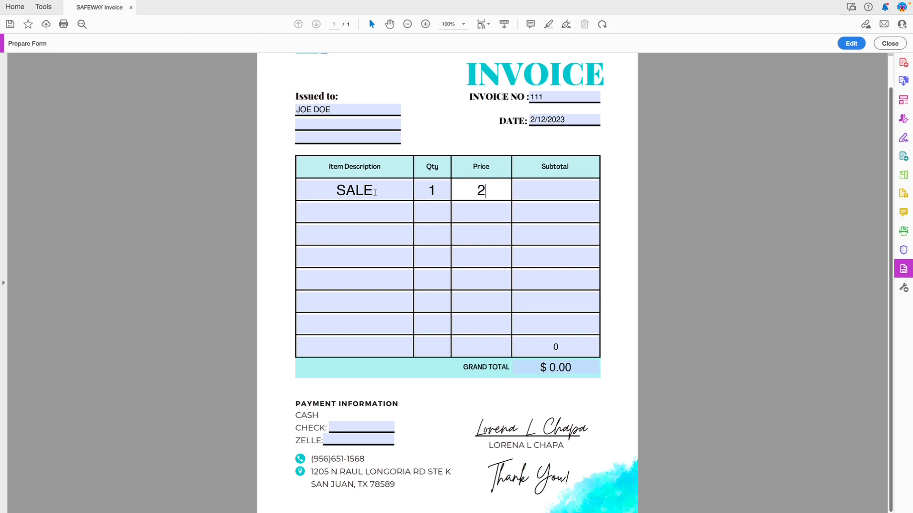
key("Tab")
type("20")
key("Tab")
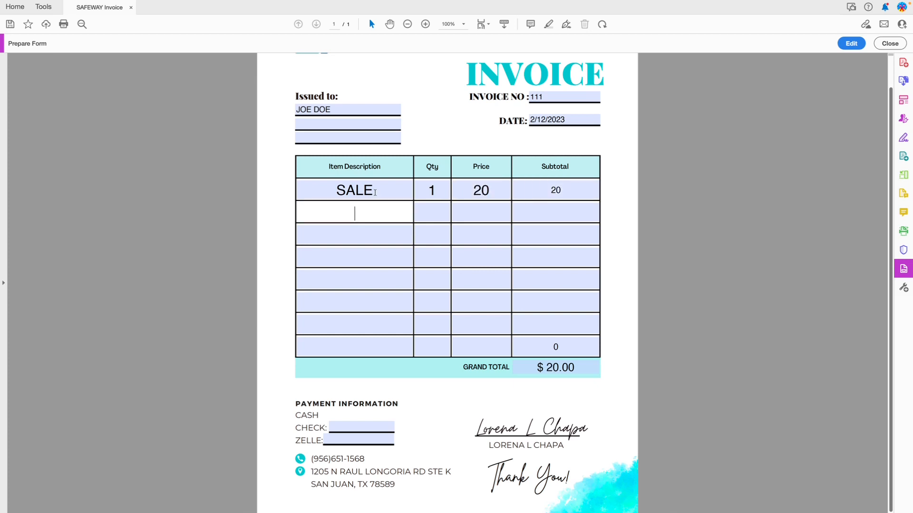
Test the grand total by entering a subtotal of 20 in the second item row and 100 in the third
key("Tab")
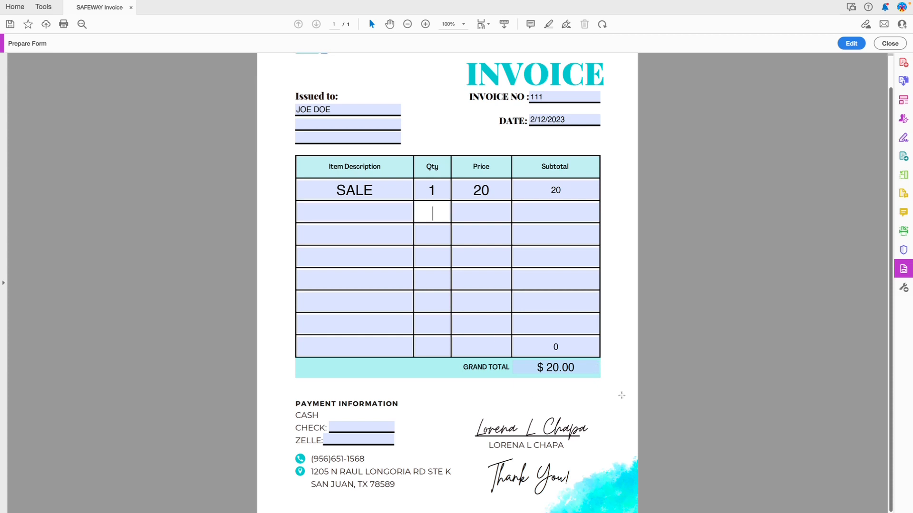
key("Tab")
key("Tab")
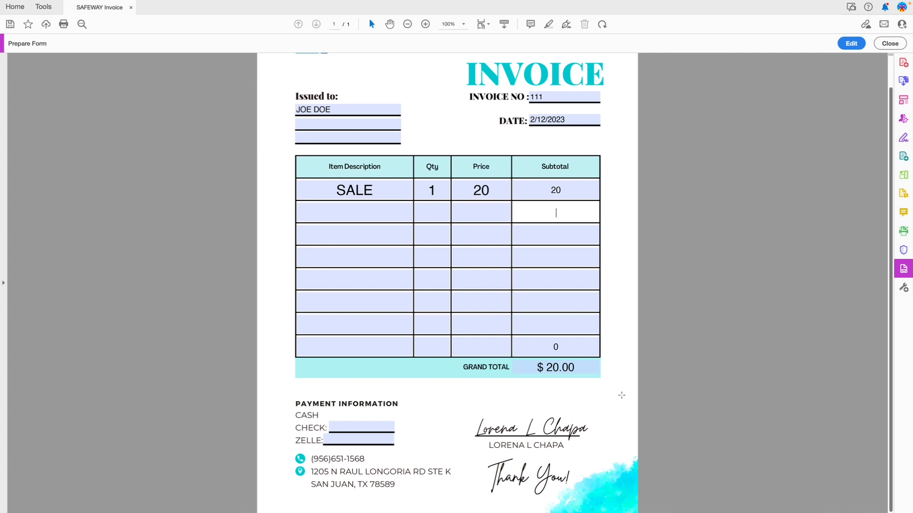
type("20")
key("Tab")
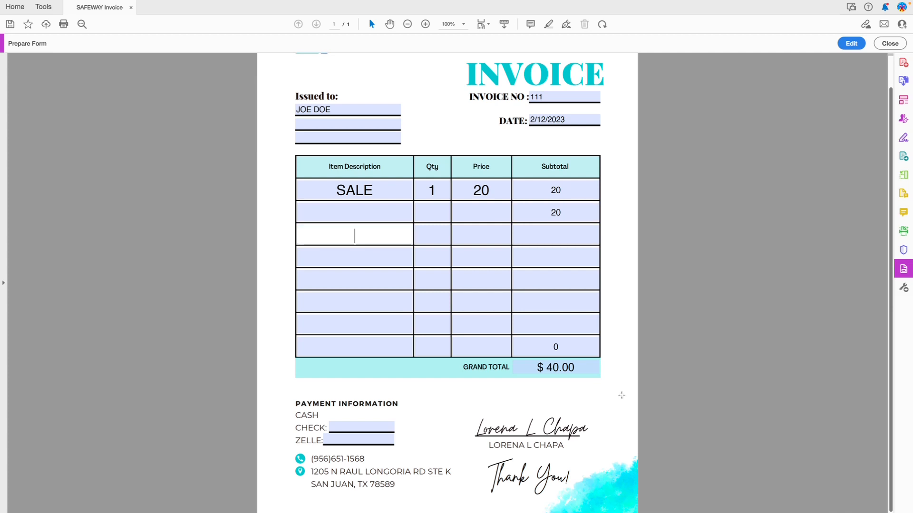
key("Tab")
key("Tab")
key("Tab")
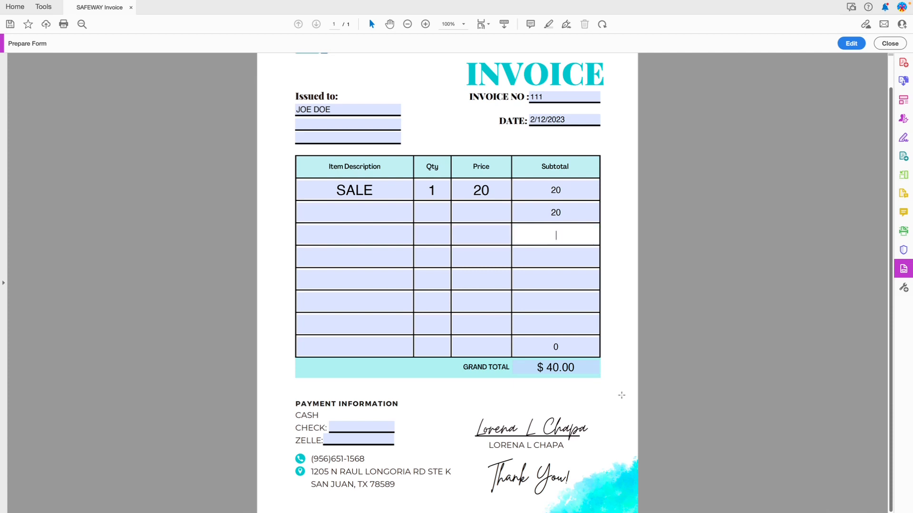
type("100")
key("Tab")
key("Tab")
key("Tab")
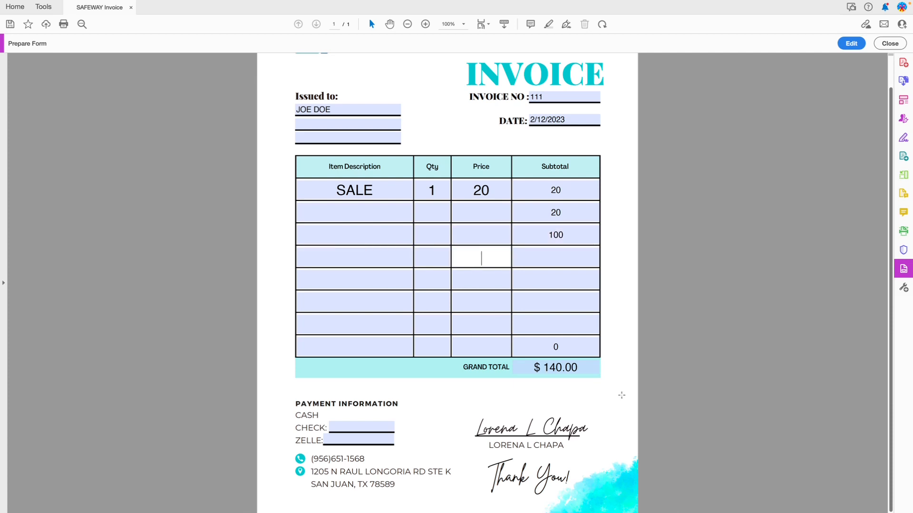
key("Tab")
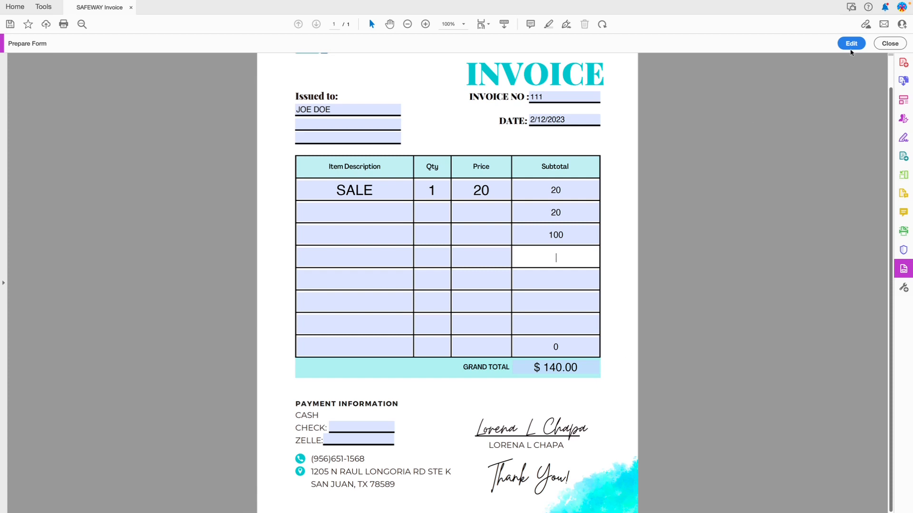
Return to form editing and replace the DATE text field with a date field fitted to the line beside the DATE label
left_click(850, 44)
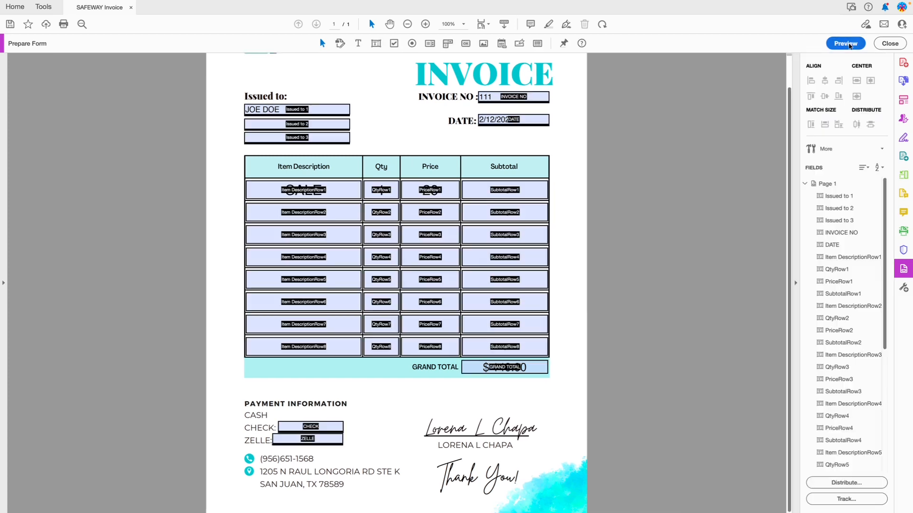
left_click(536, 124)
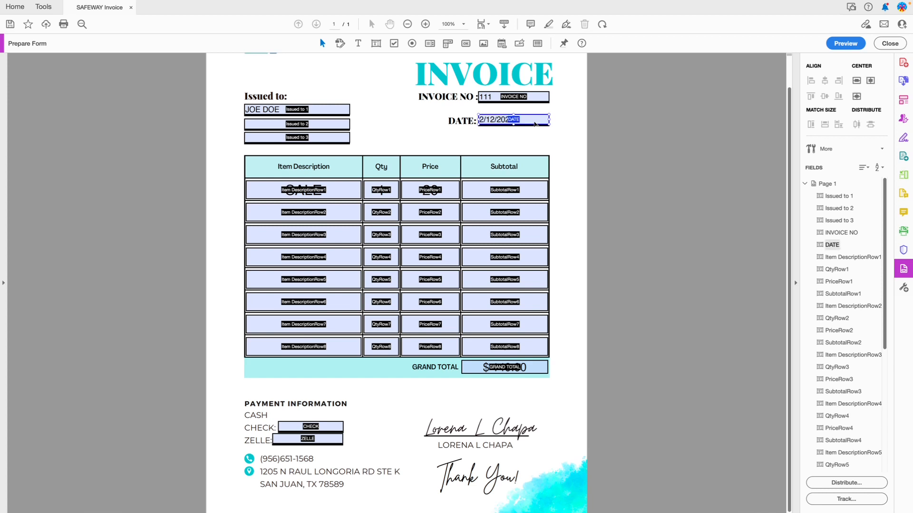
key("Delete")
left_click(501, 44)
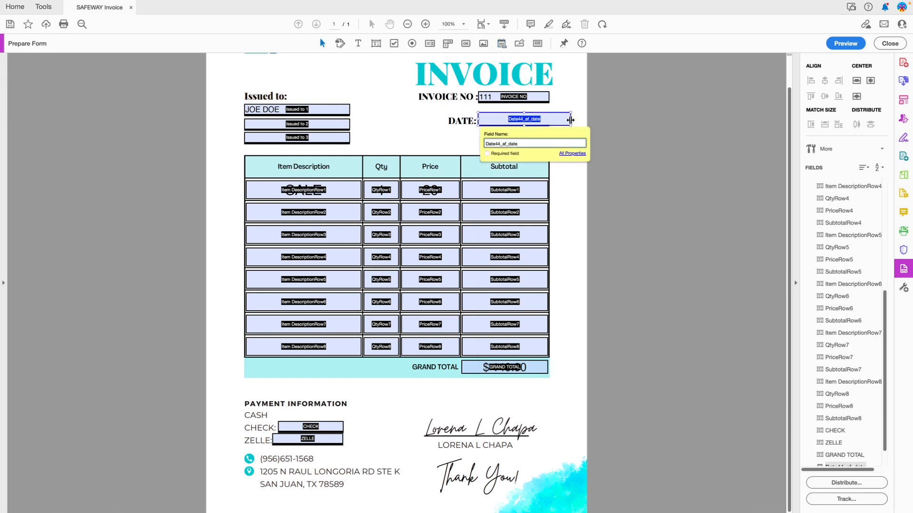
left_click_drag(570, 119, 550, 120)
Set the new date field's format to mm/dd/yyyy
double_click(529, 120)
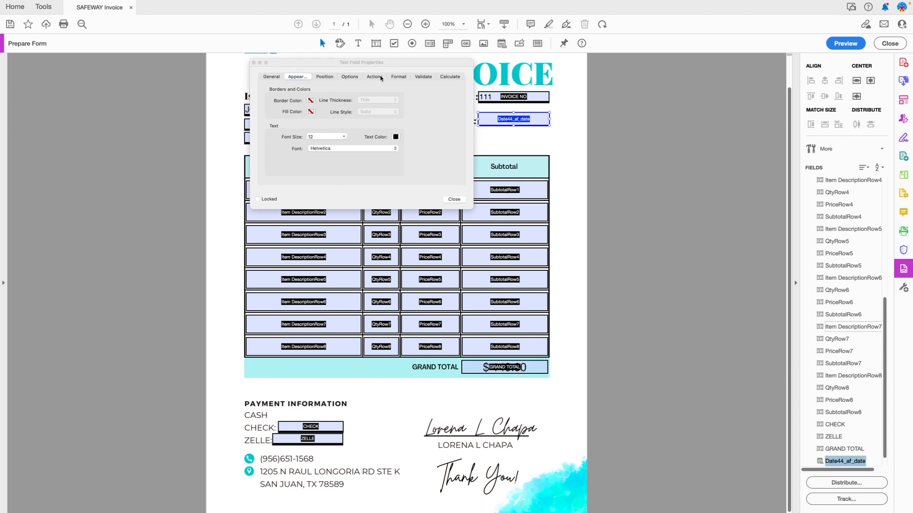
left_click(400, 77)
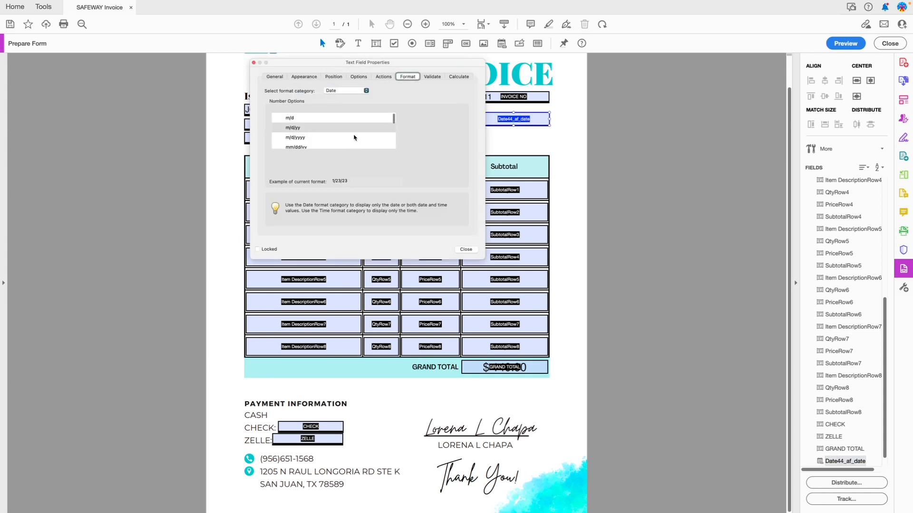
scroll(357, 135, "down", 3)
left_click(304, 127)
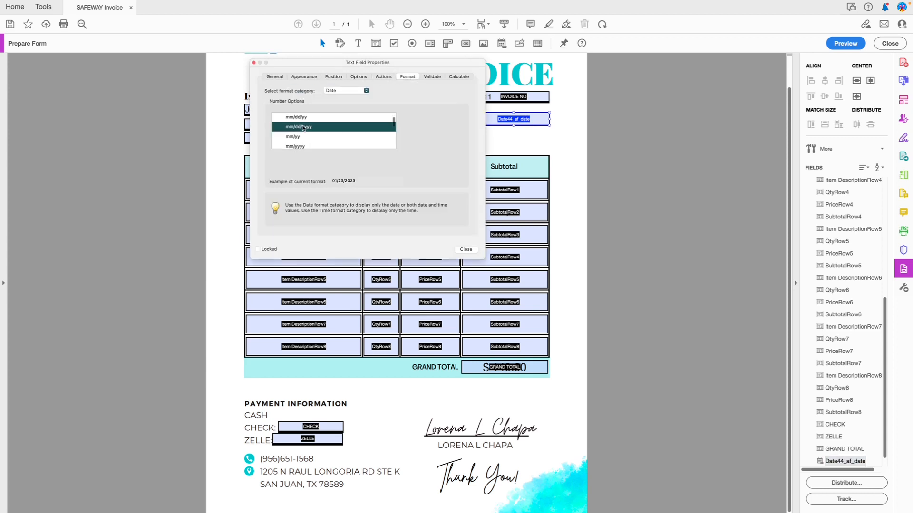
Format the first row's Subtotal field as Number with two decimals and the $ symbol placed before with a space
left_click(469, 250)
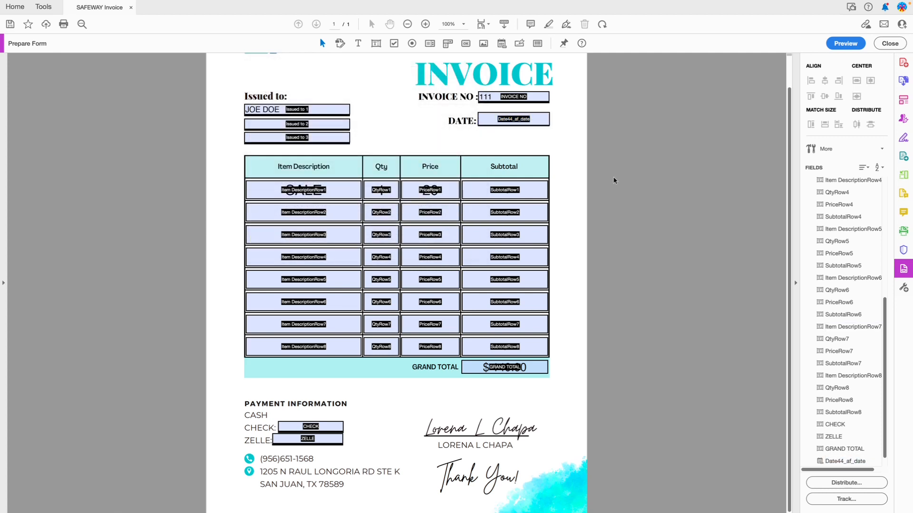
double_click(526, 196)
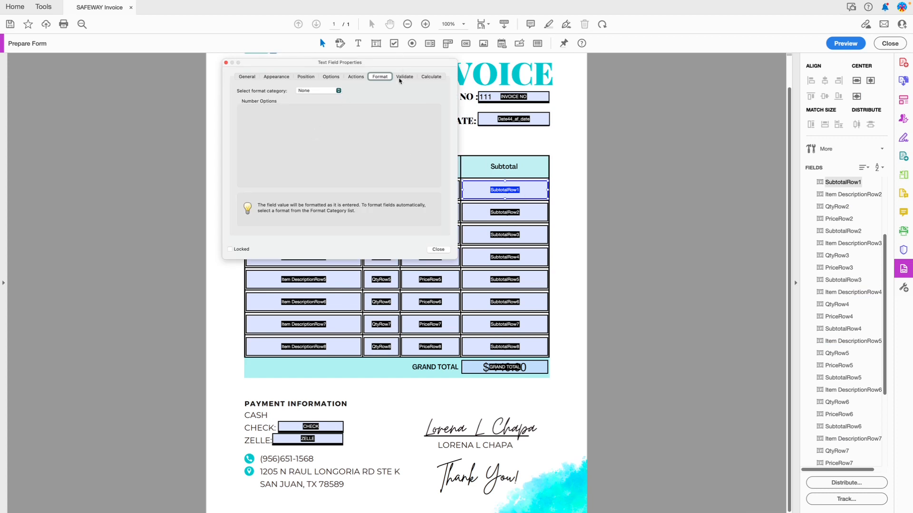
left_click(338, 91)
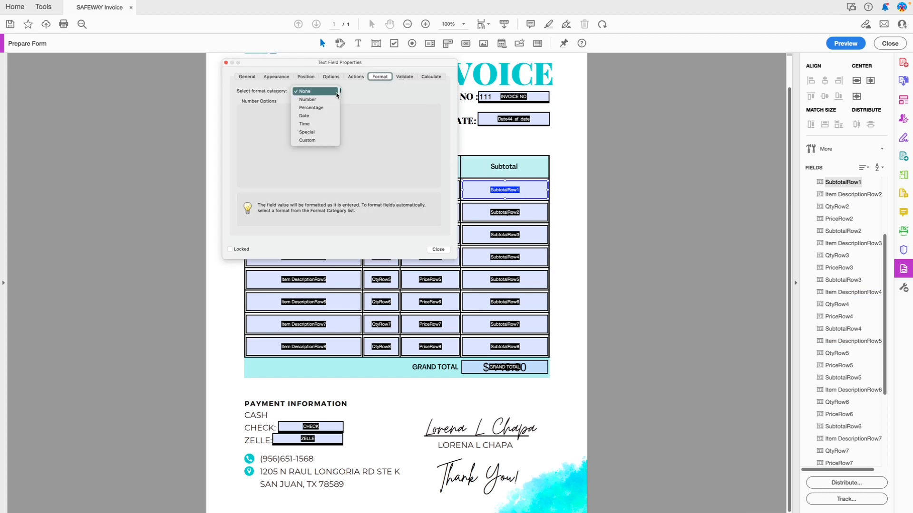
left_click(325, 100)
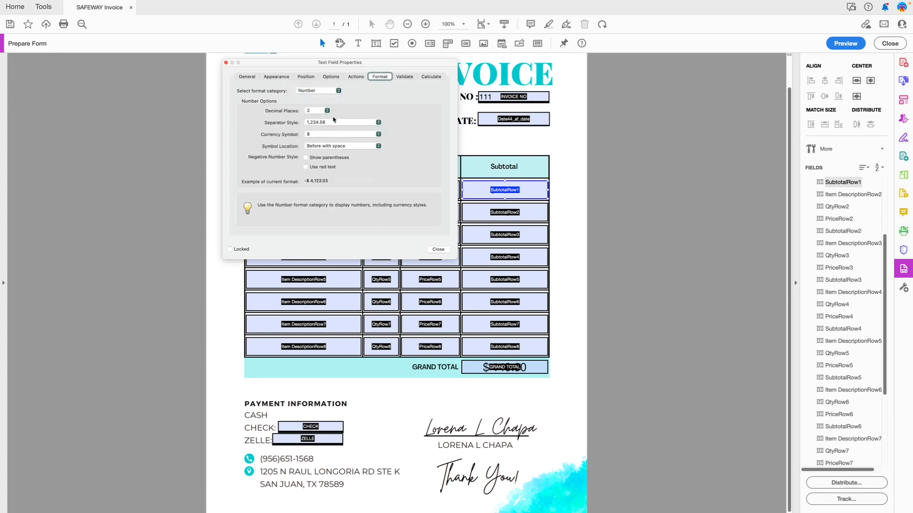
left_click(438, 250)
Select the Subtotal fields of rows 2 to 8 together and look through their shared properties for a number format setting
left_click_drag(562, 212, 497, 360)
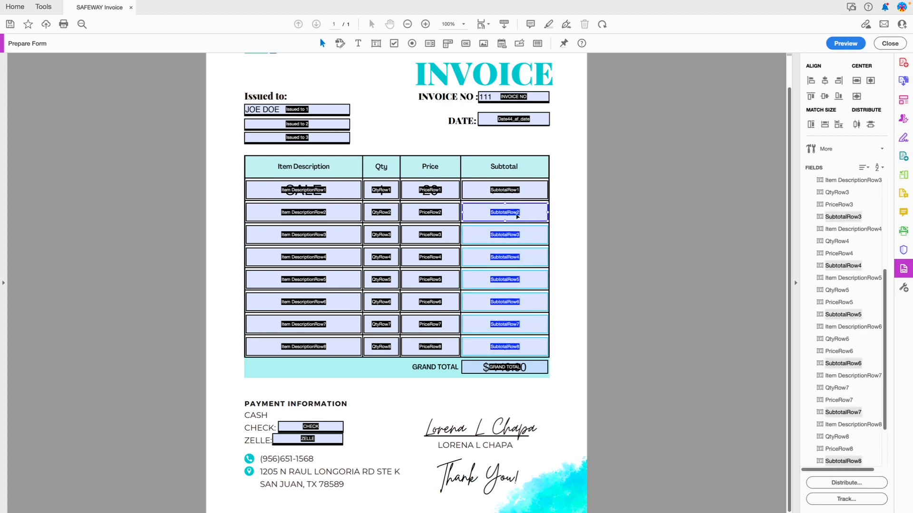
right_click(516, 240)
left_click(531, 245)
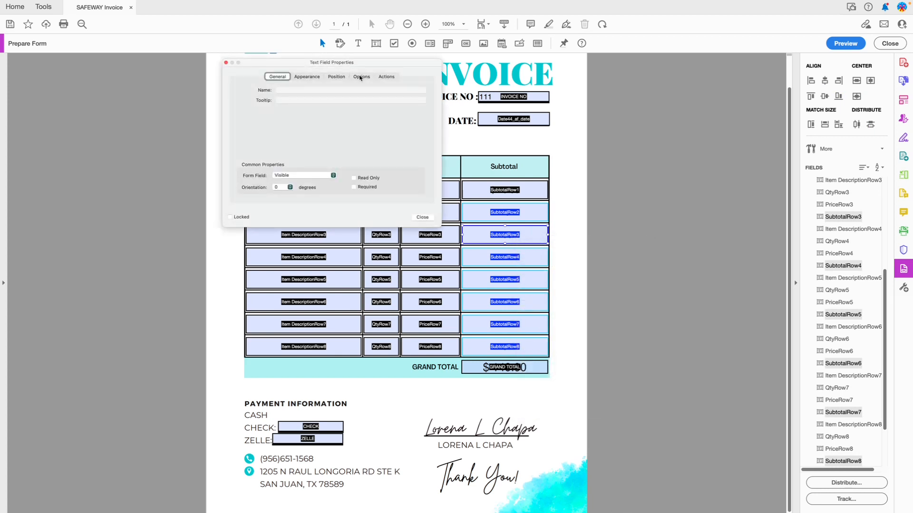
left_click(368, 77)
left_click(366, 78)
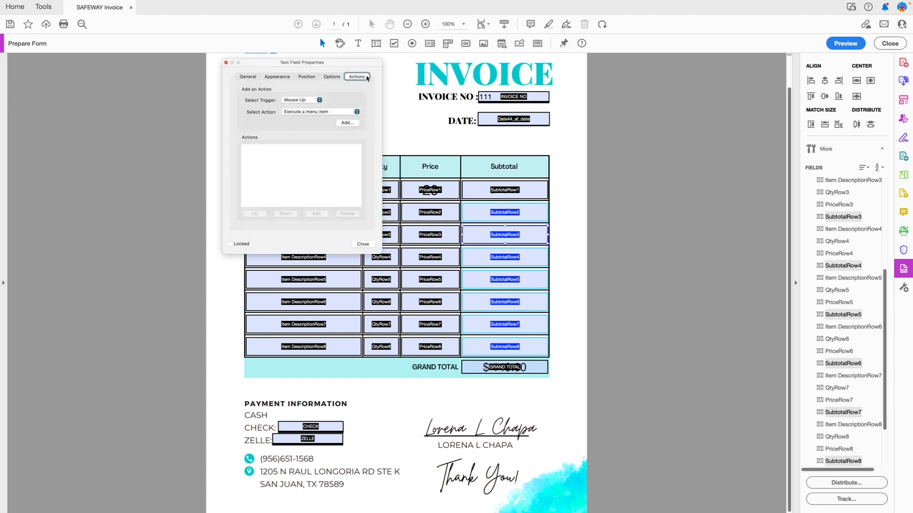
left_click(340, 77)
left_click(316, 77)
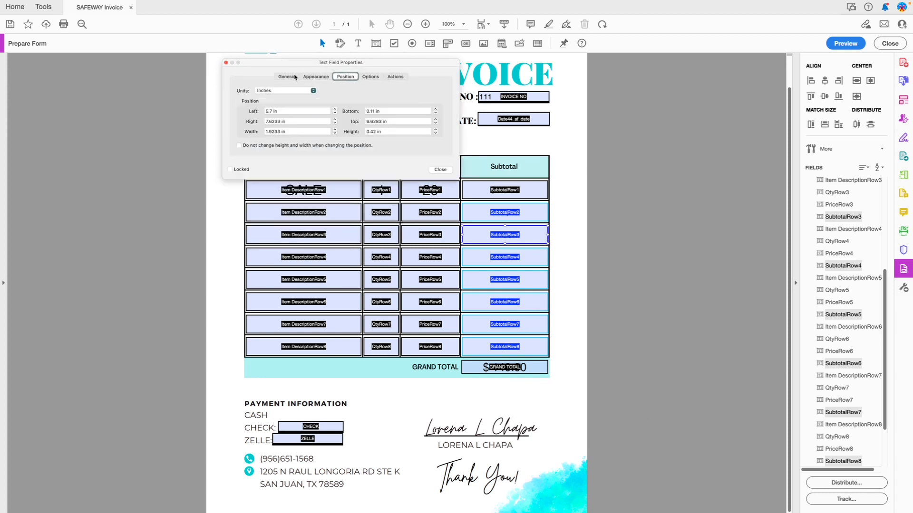
left_click(314, 77)
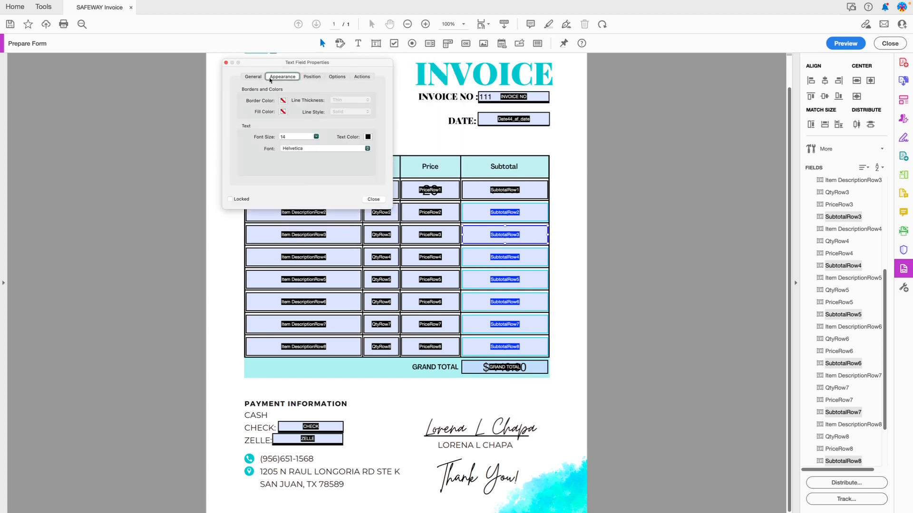
left_click(247, 78)
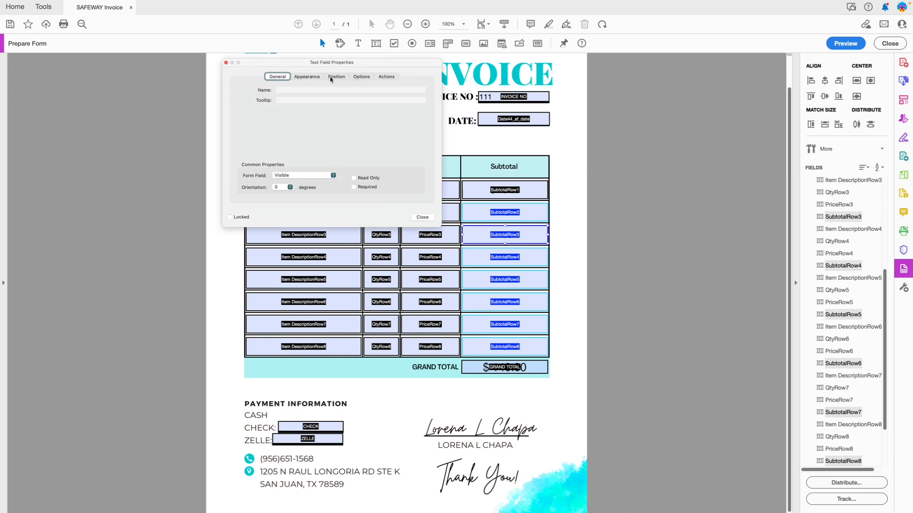
left_click(303, 77)
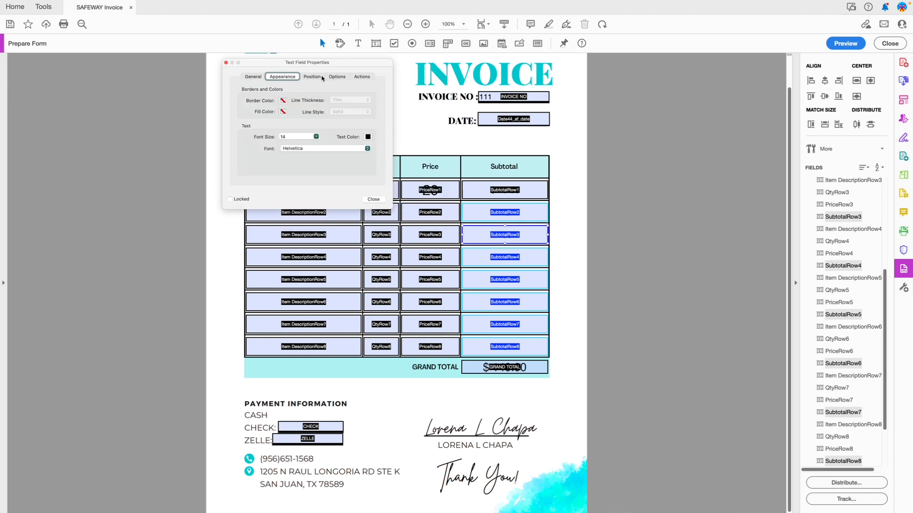
left_click(315, 78)
left_click(366, 78)
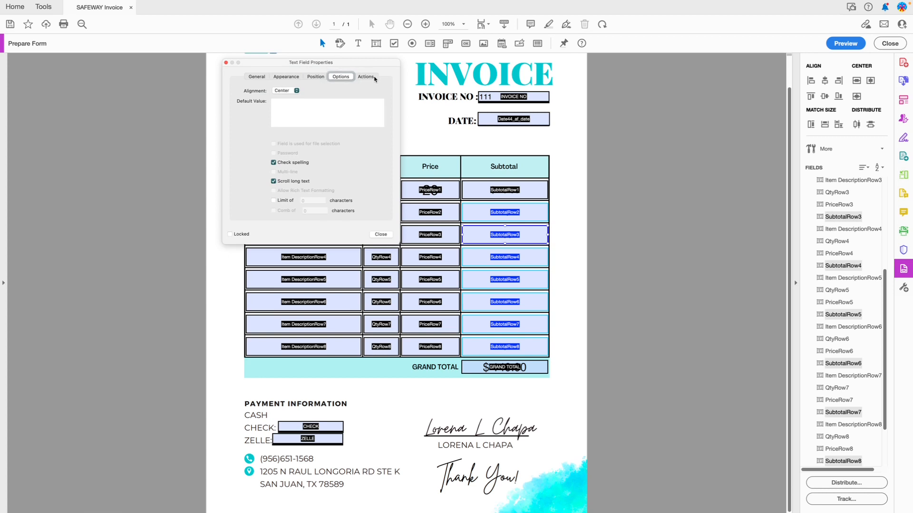
left_click(375, 78)
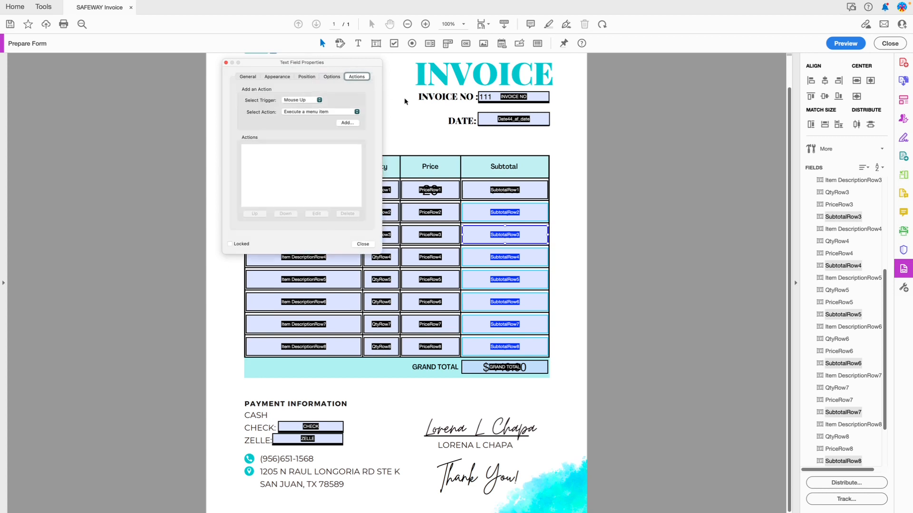
Format the Subtotal fields of rows 2 and 3 as Number with two decimals and the $ symbol
left_click(542, 212)
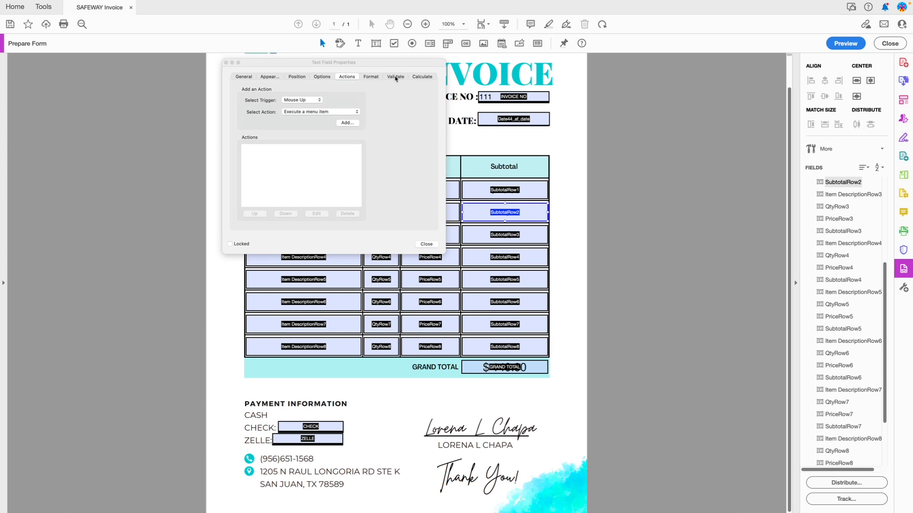
left_click(372, 77)
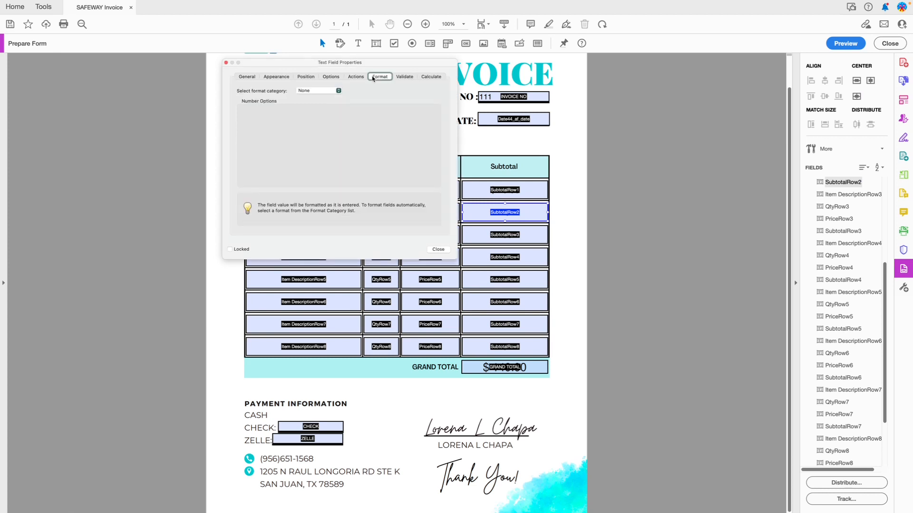
left_click(335, 93)
left_click(325, 104)
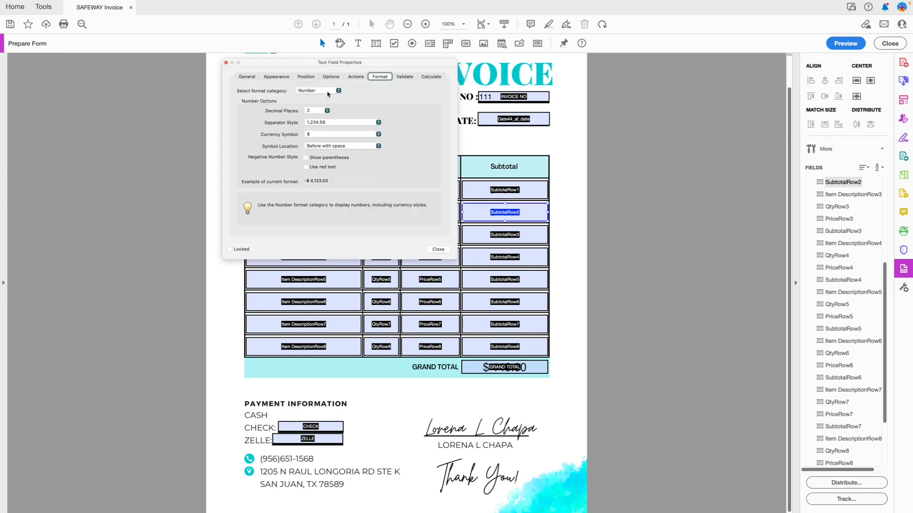
left_click(438, 249)
double_click(484, 235)
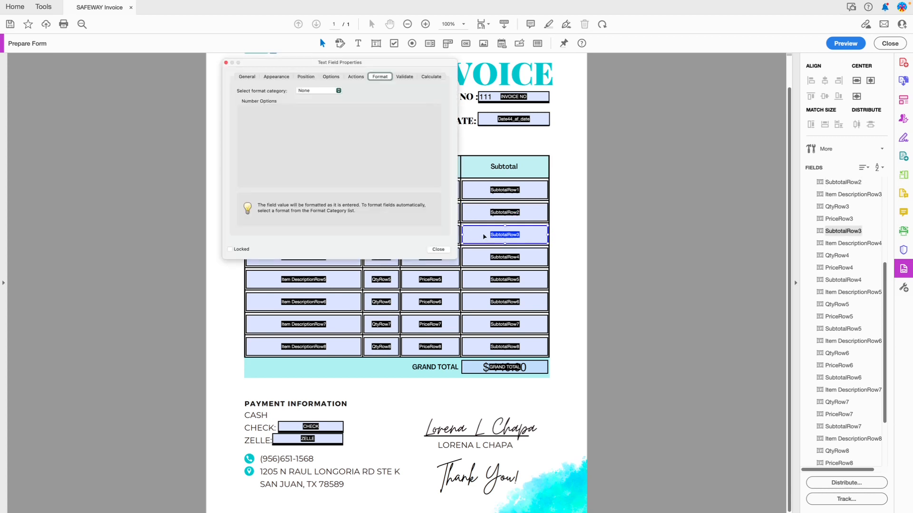
left_click(338, 90)
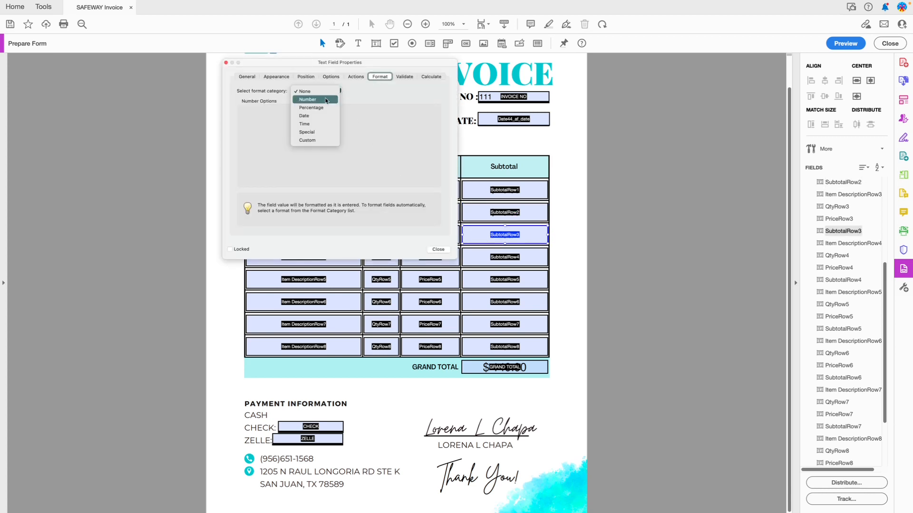
left_click(315, 100)
left_click(443, 252)
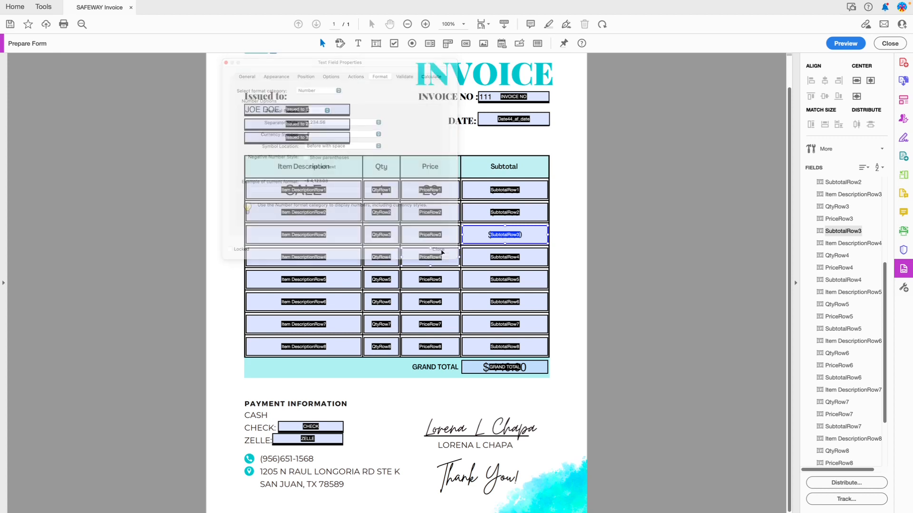
Format the Subtotal field of row 4 as Number with two decimals and $, and check the format of row 5's Subtotal field
double_click(499, 257)
left_click(338, 91)
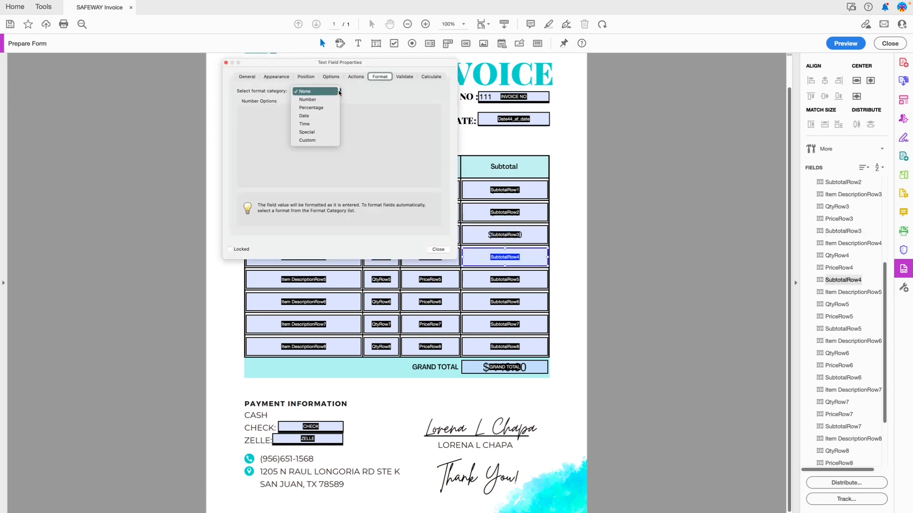
left_click(315, 99)
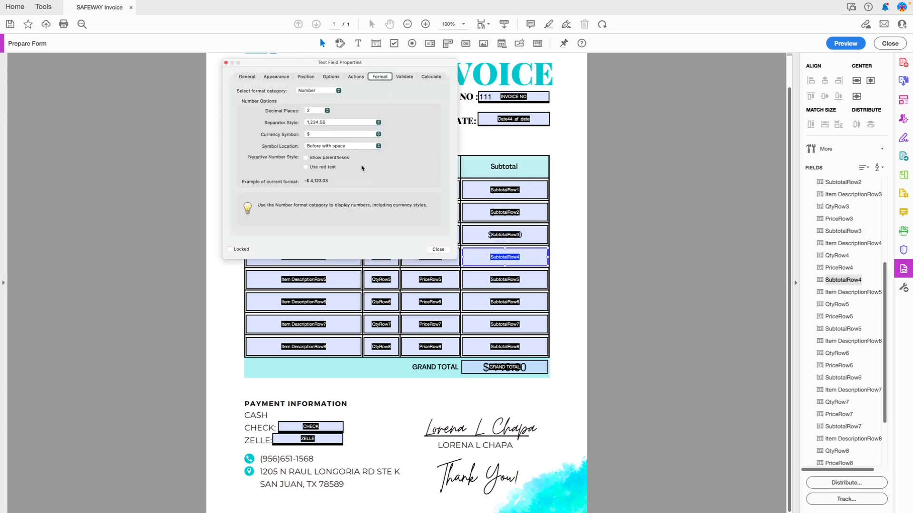
left_click(439, 249)
double_click(504, 280)
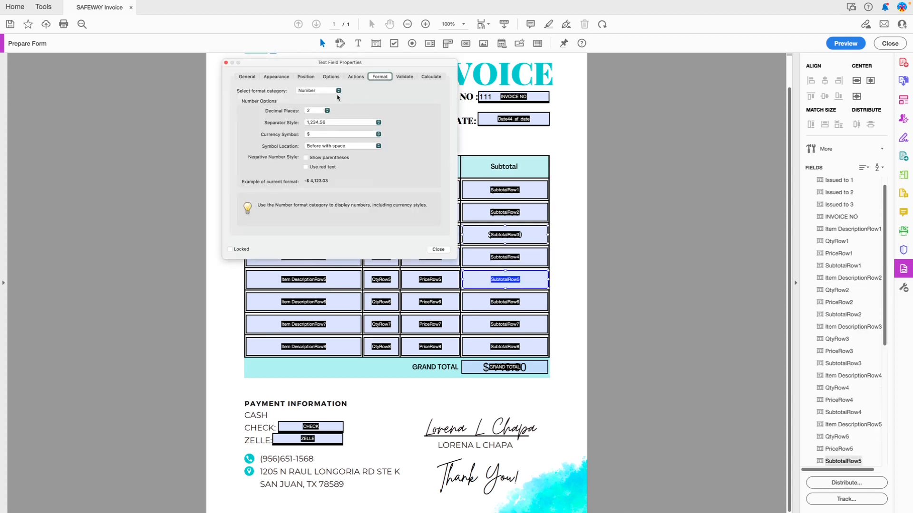
left_click(438, 249)
Set the format category of the Subtotal fields in rows 6 and 7 to Number
double_click(482, 303)
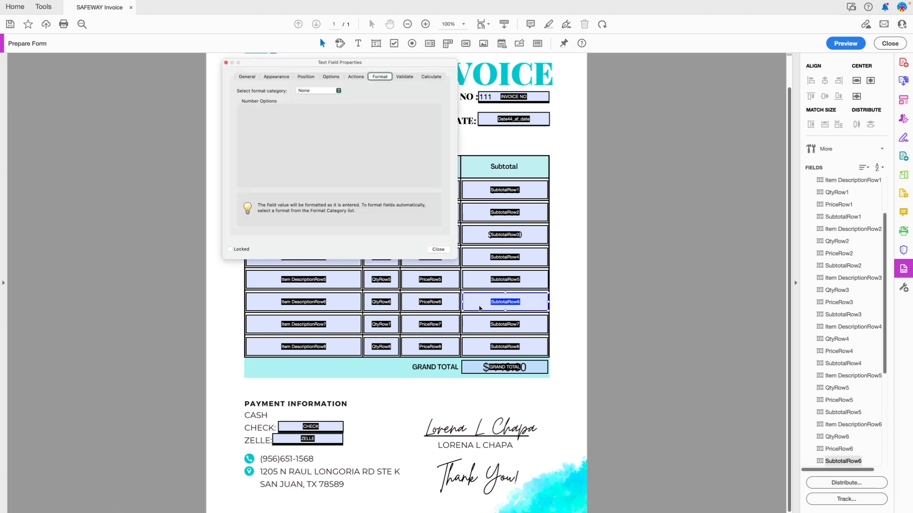
left_click(337, 91)
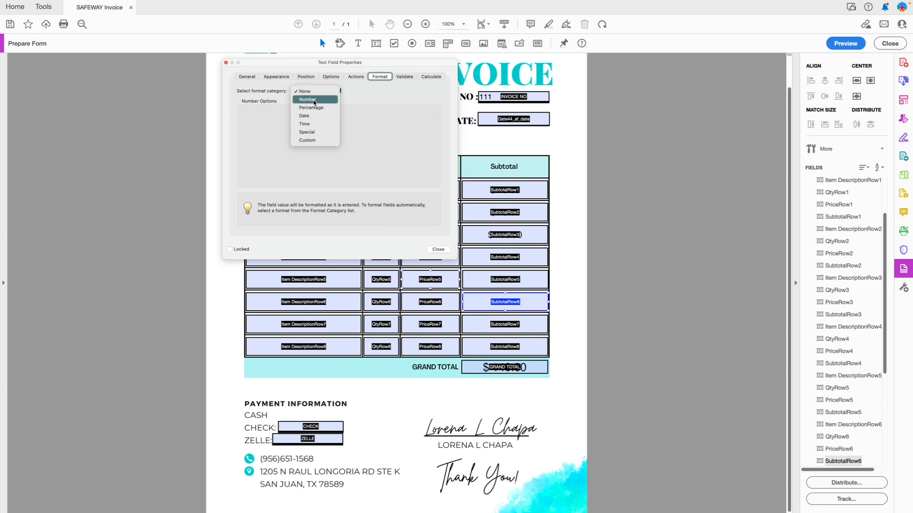
left_click(314, 101)
left_click(438, 251)
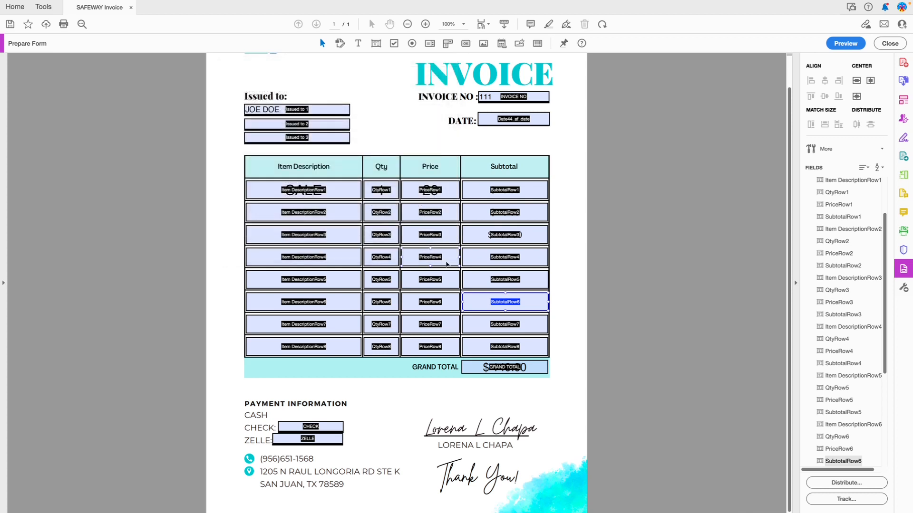
double_click(522, 328)
left_click(330, 89)
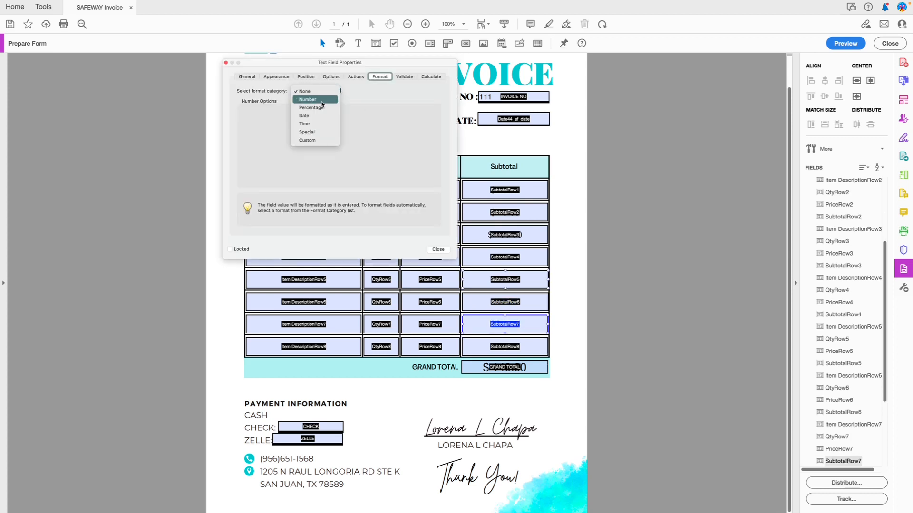
left_click(322, 102)
left_click(438, 249)
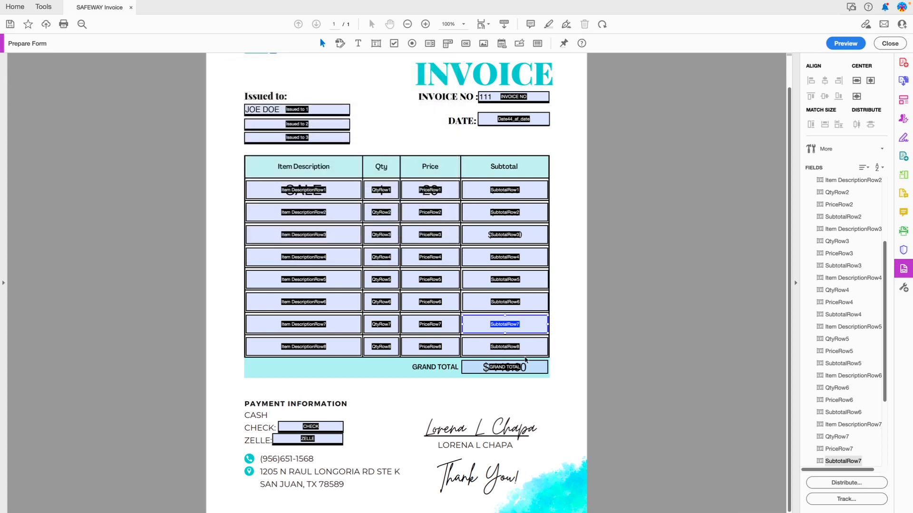
Set the format category of the Subtotal field in row 8 to Number
double_click(520, 347)
left_click(339, 90)
left_click(325, 100)
left_click(436, 251)
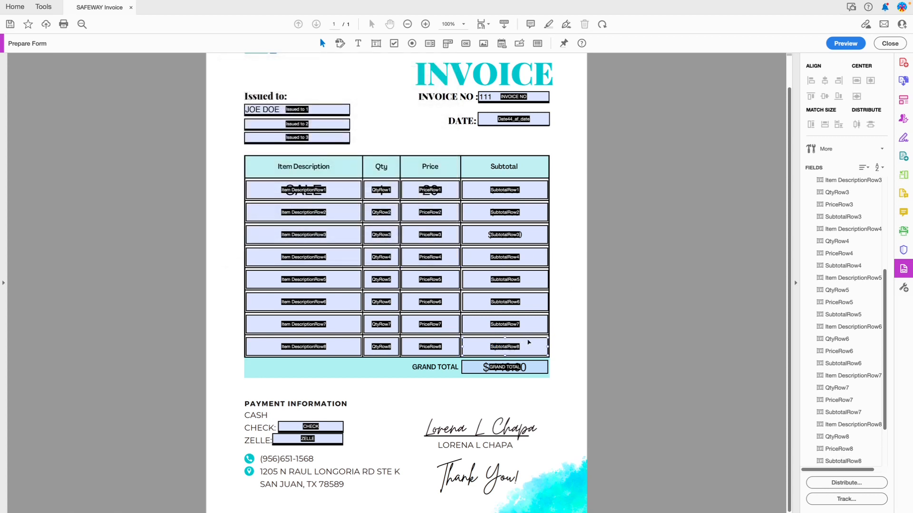
left_click(527, 350)
Preview the form, enter a subtotal of 200 in the fourth item row and inspect the last row's subtotal
left_click(846, 43)
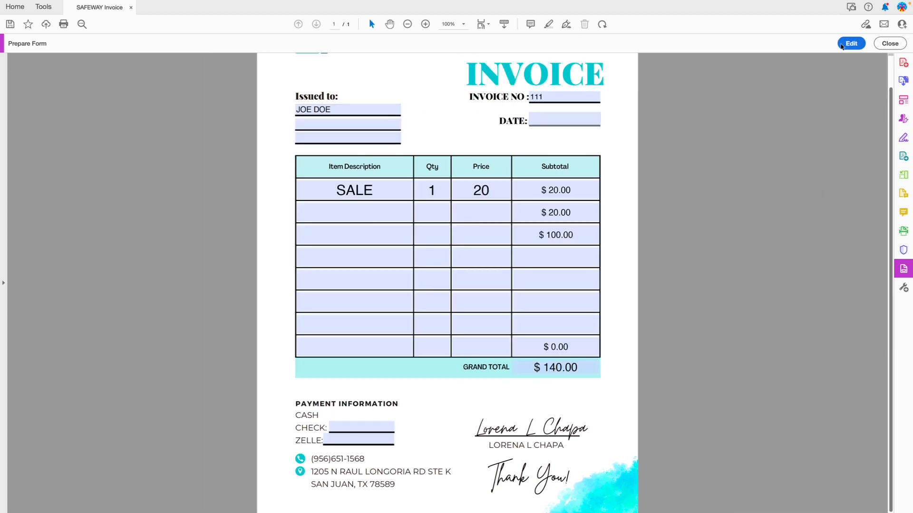
left_click(555, 259)
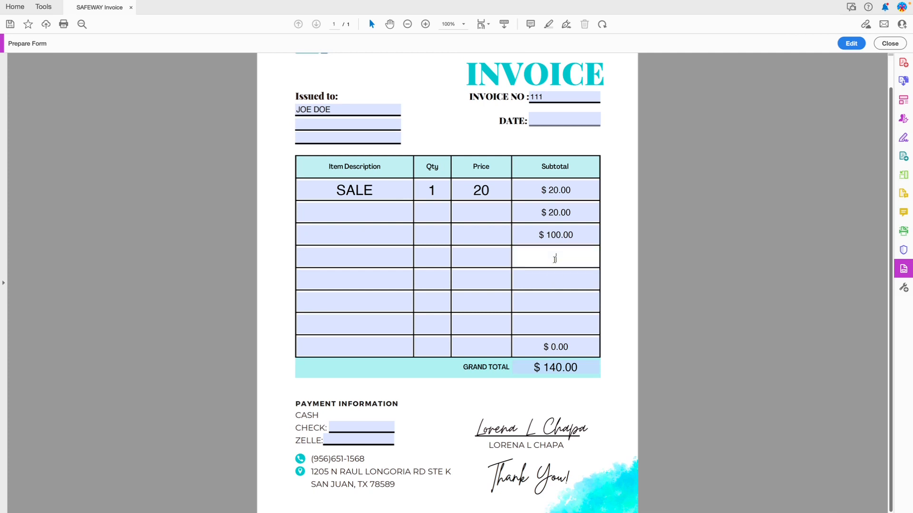
type("200")
key("Tab")
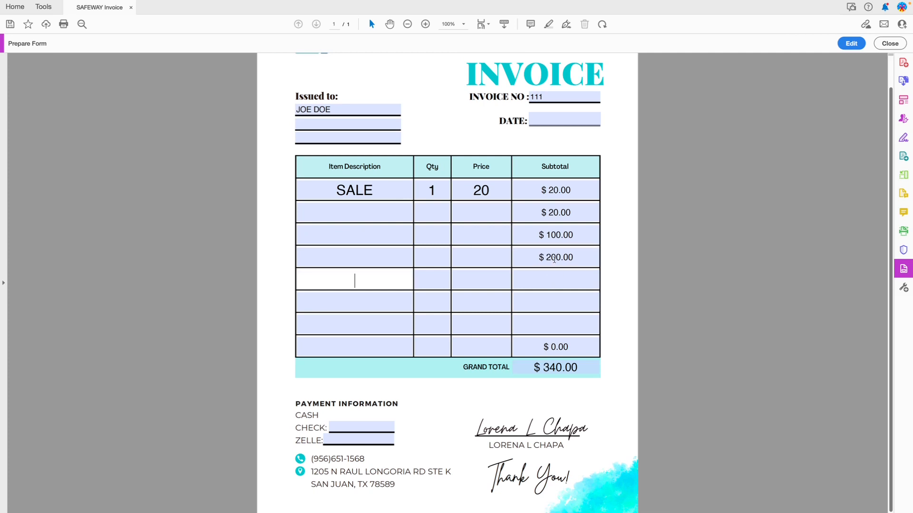
key("Tab")
key("Tab")
key("Tab")
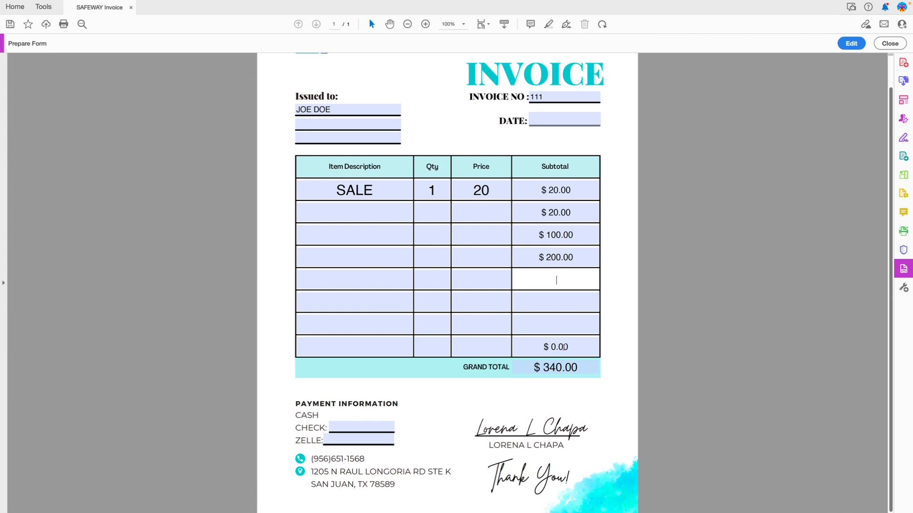
left_click(564, 347)
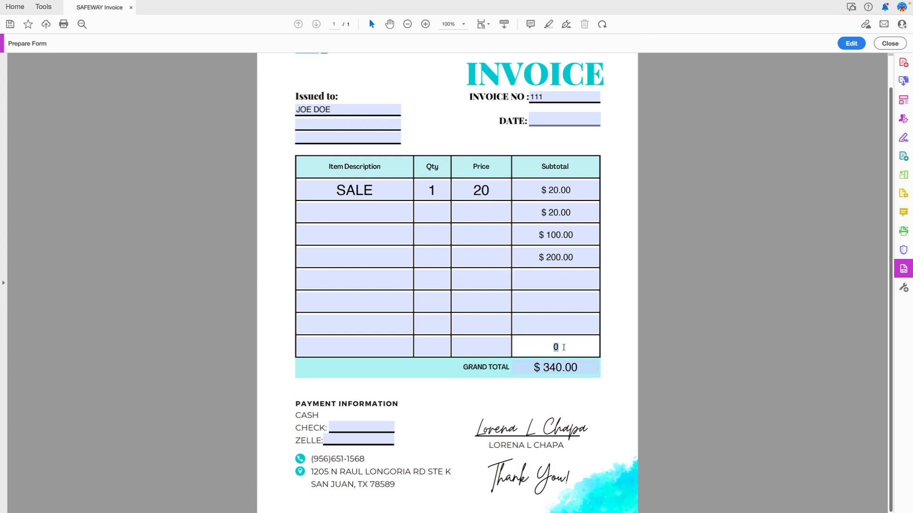
left_click(633, 216)
Test the grand total further by entering a subtotal of 100 in the fifth item row and 200 in the sixth
left_click(556, 281)
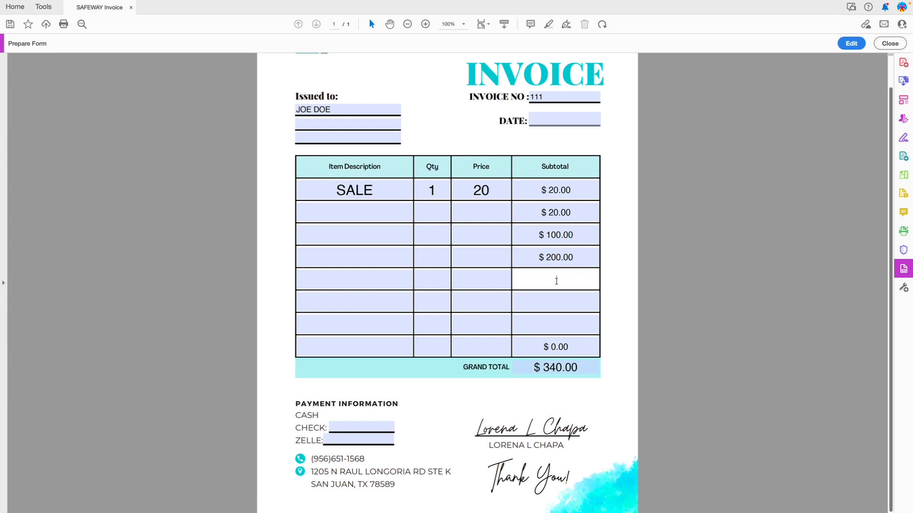
type("100")
key("Tab")
key("Tab")
key("Tab")
key("Tab")
type("200")
key("Tab")
key("Tab")
key("Tab")
key("Tab")
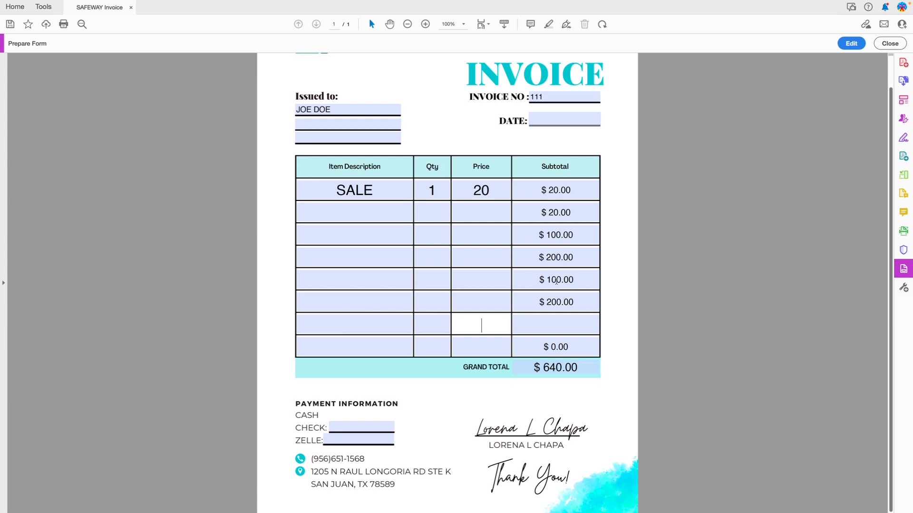
Enter a subtotal of 100 in the seventh item row of the form preview
type("100")
key("Tab")
key("Tab")
key("Tab")
key("Tab")
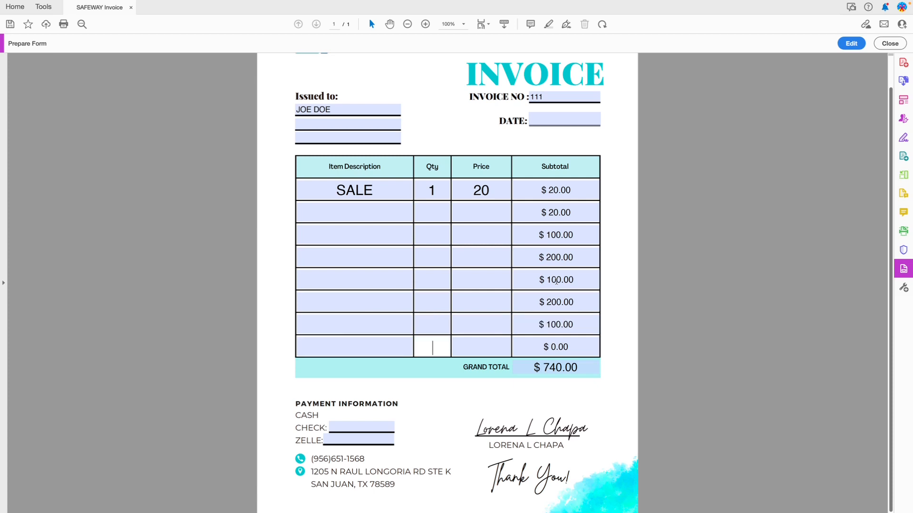
Try to enter a subtotal of 100 in the last item row, then retry with the same value
type("100")
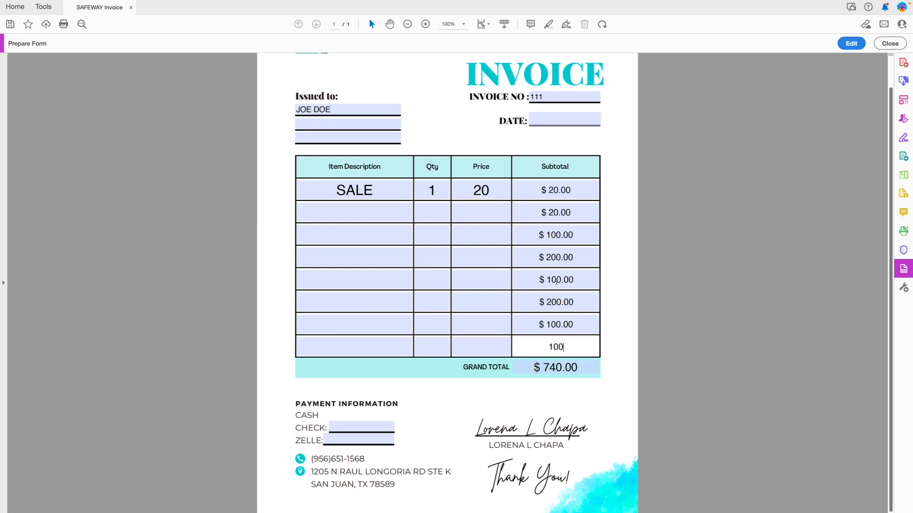
key("Tab")
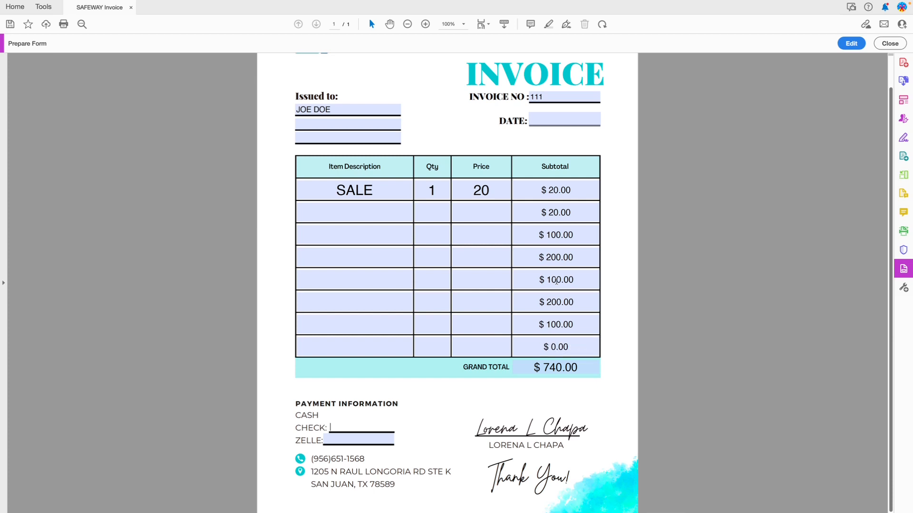
key("Tab")
key("Tab")
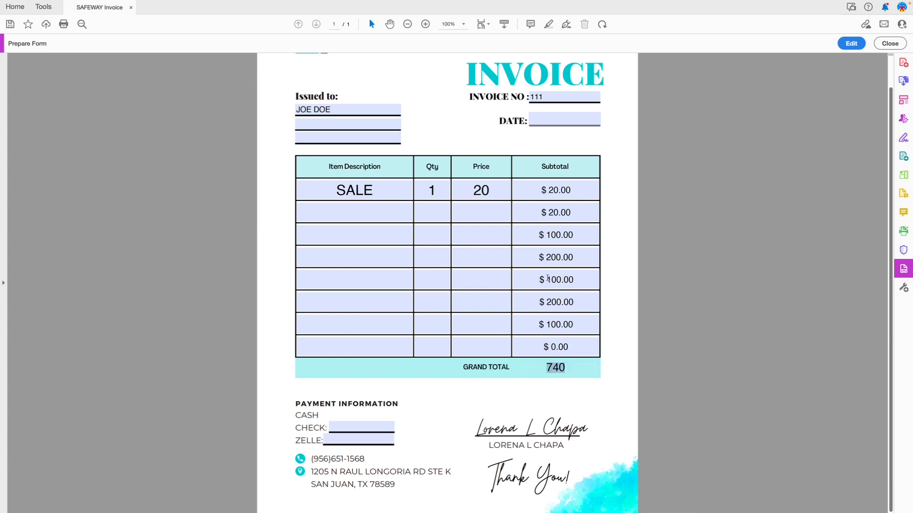
left_click(568, 351)
key("BackSpace")
type("100")
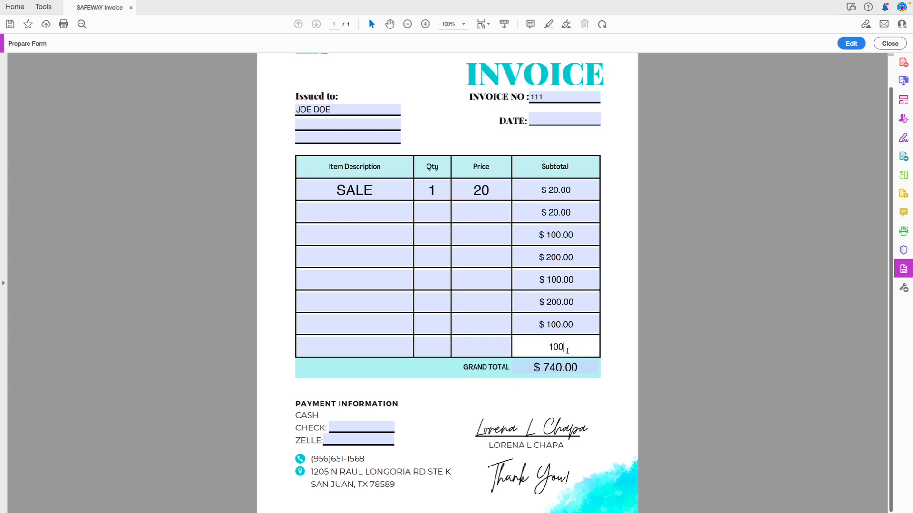
key("Tab")
key("Tab")
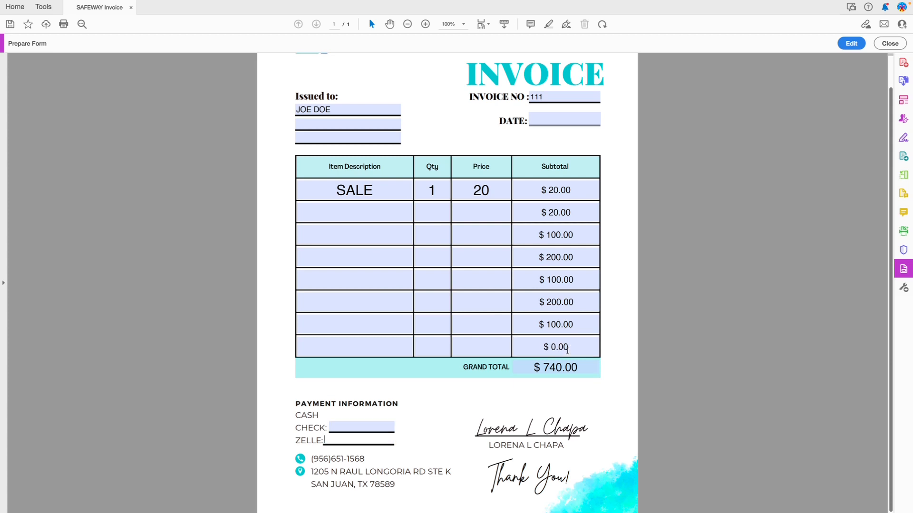
Return to form editing and set the Subtotal field in row 8 to "Value is not calculated"
left_click(851, 44)
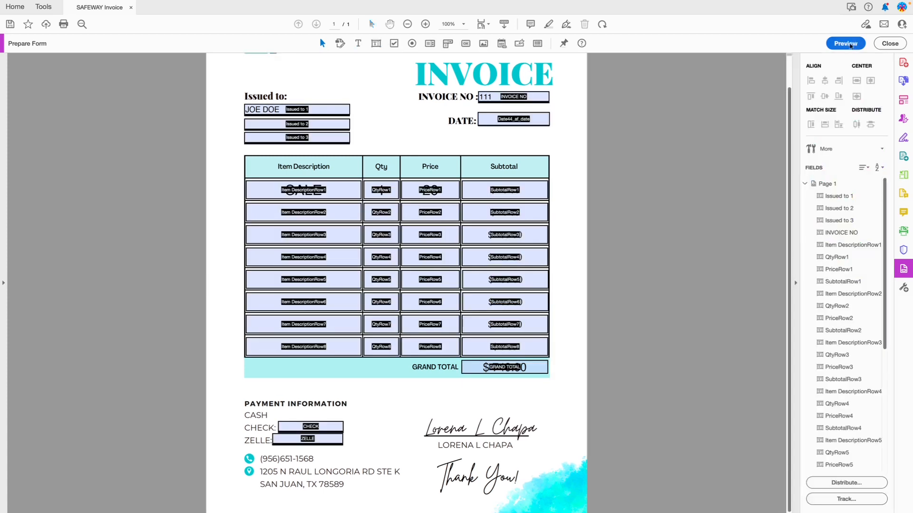
double_click(538, 354)
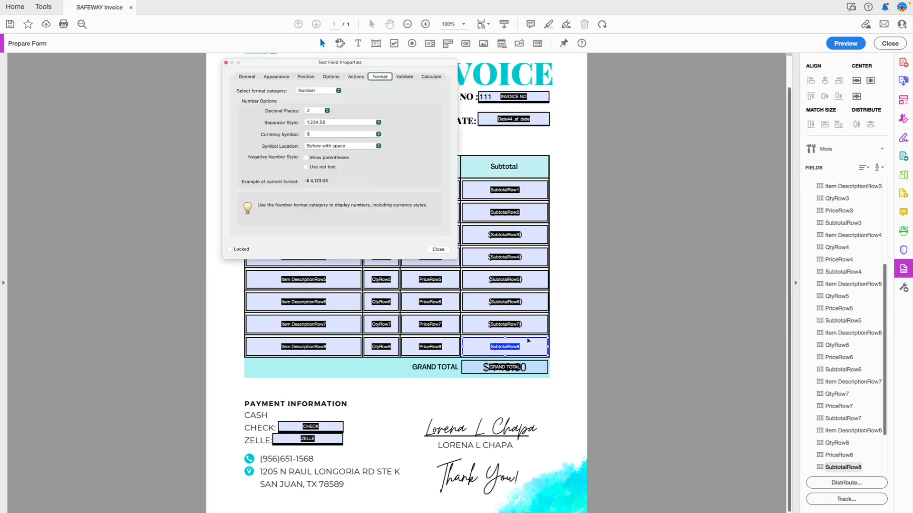
left_click(360, 78)
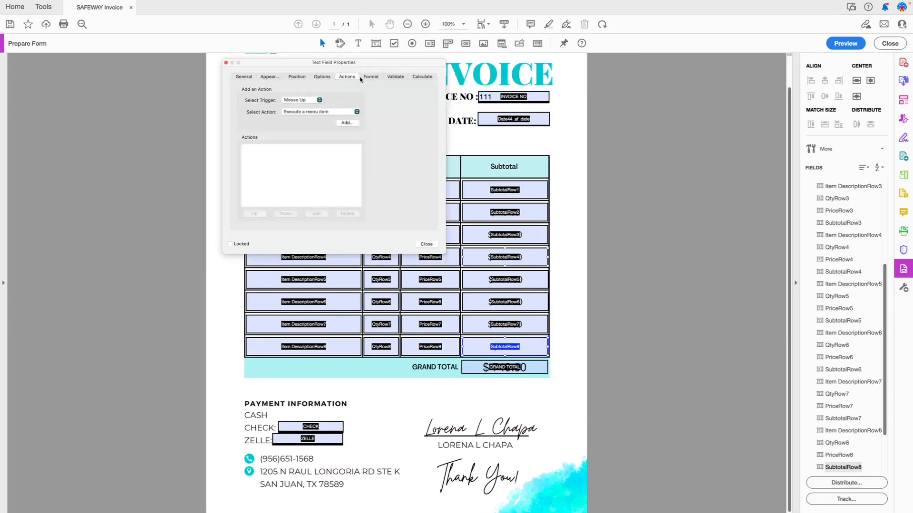
left_click(422, 78)
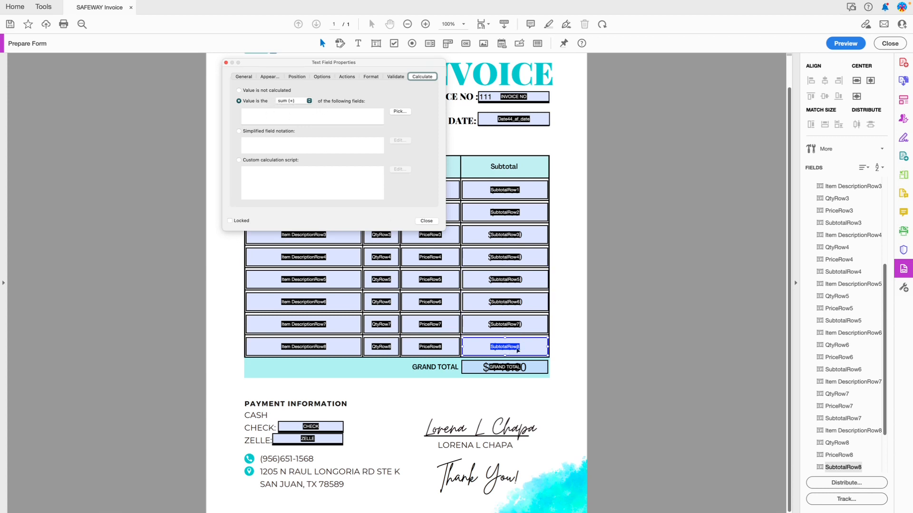
left_click(239, 91)
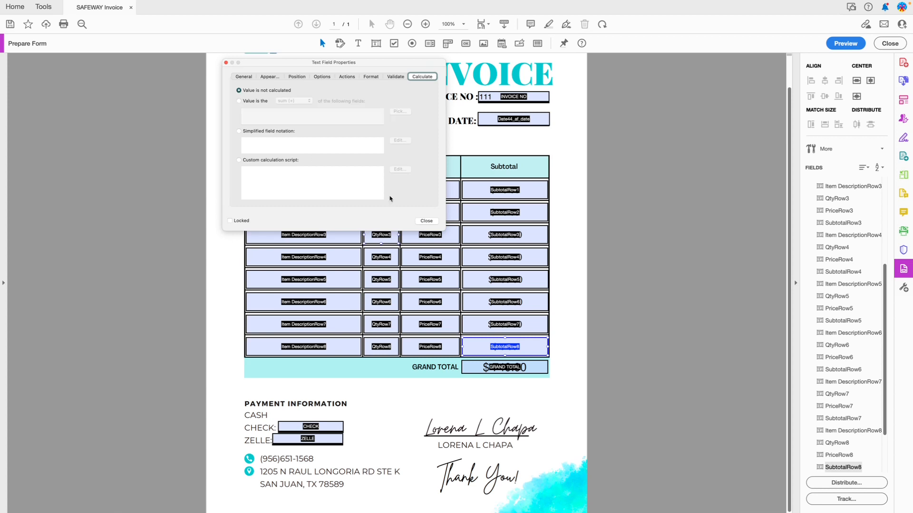
left_click(426, 221)
Preview the form and retest the grand total by entering a subtotal of 100 in the last item row
left_click(845, 43)
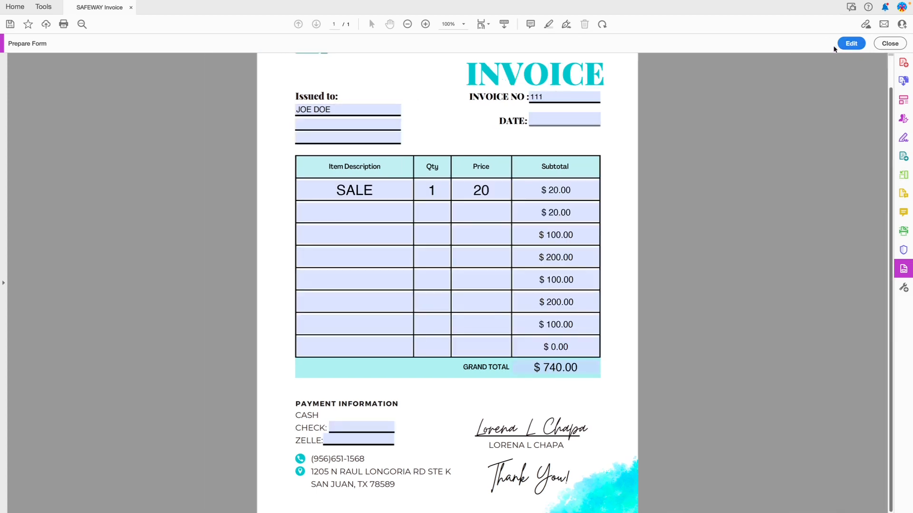
left_click(559, 348)
type("100")
key("BackSpace")
key("BackSpace")
key("BackSpace")
key("BackSpace")
type("100")
key("Tab")
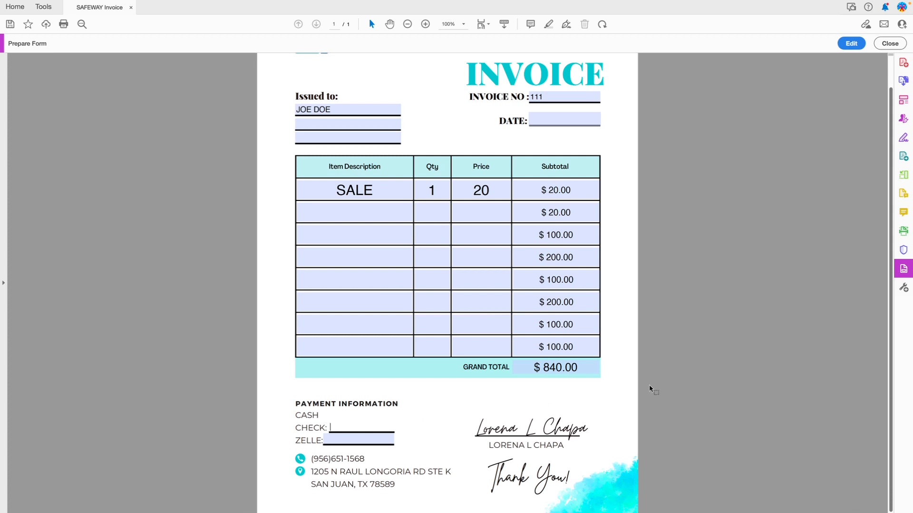
Take the invoice window out of full-screen mode
scroll(539, 381, "up", 1)
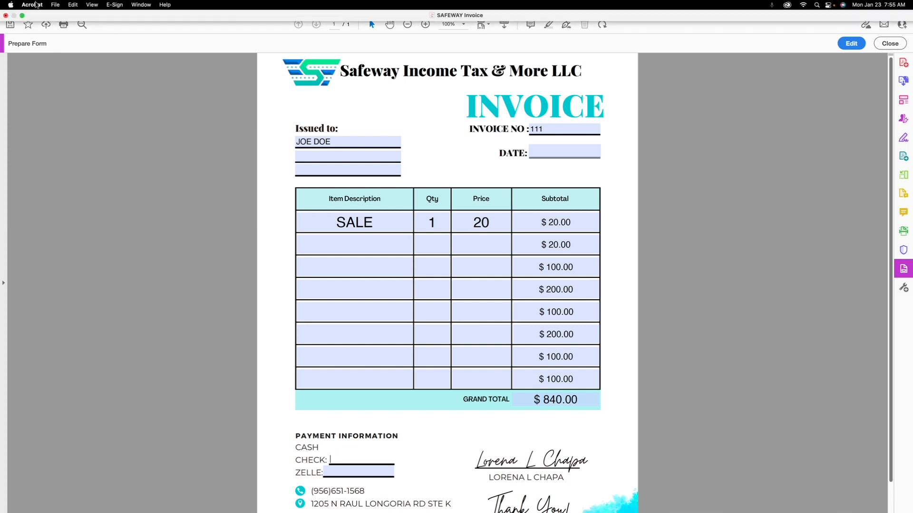
left_click(22, 16)
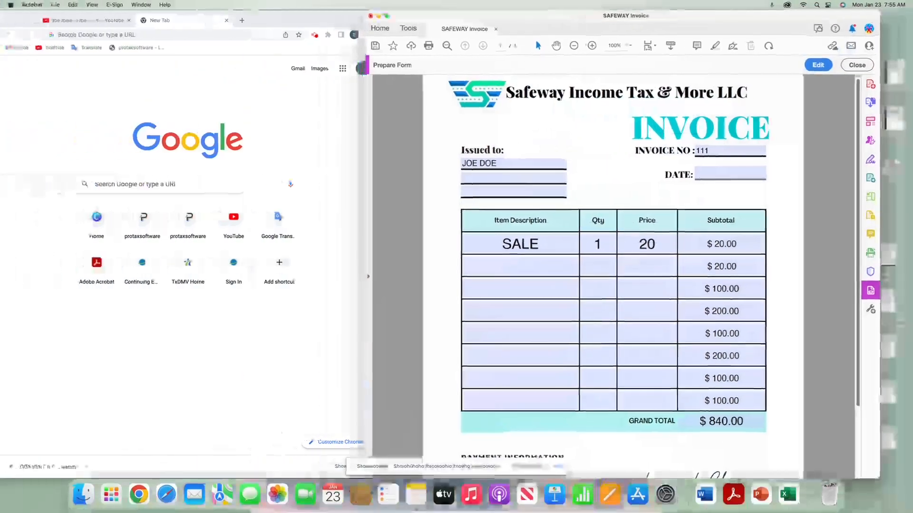